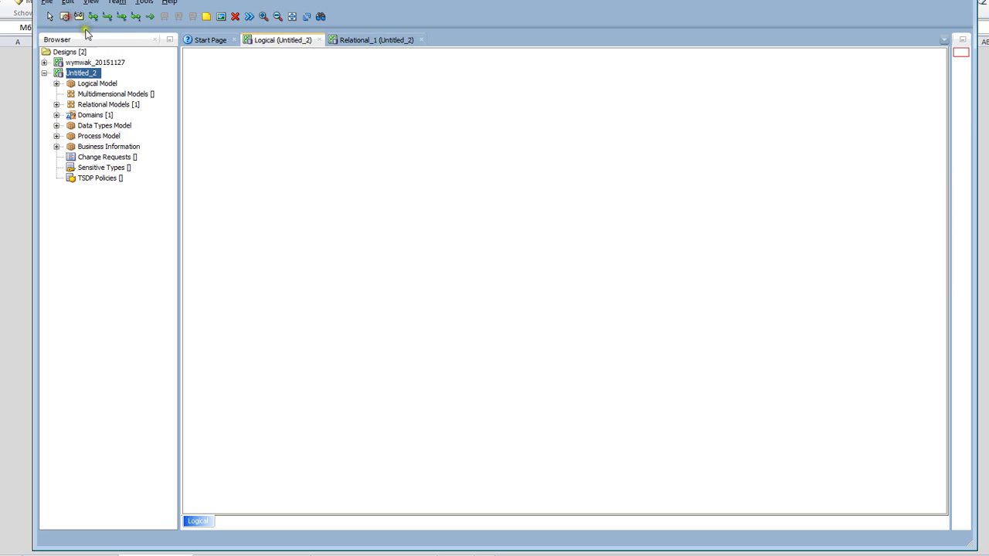
- Draw a new entity named lokal in the empty logical diagram and add an attribute named symbolLokalu to it
left_click_drag(254, 86, 330, 275)
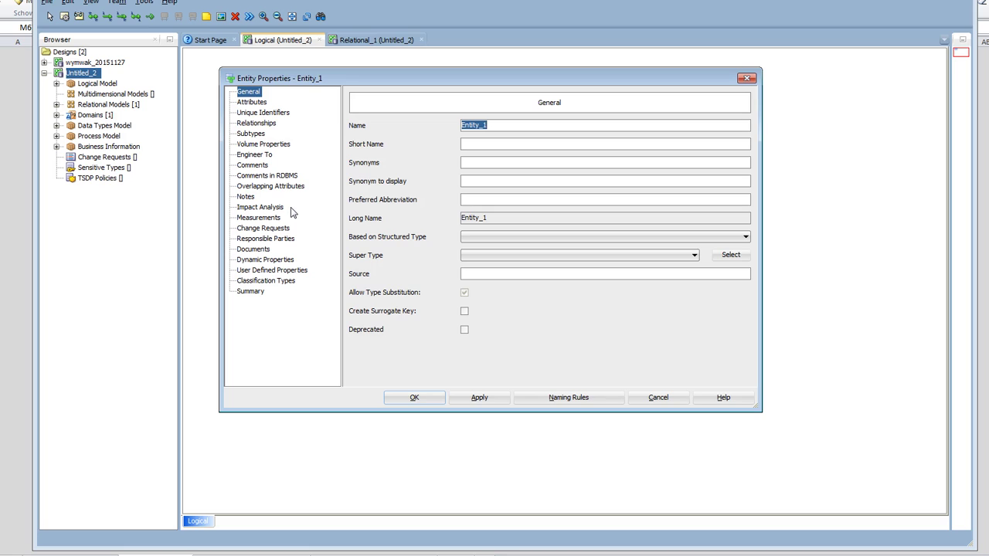
type("lokal")
left_click(255, 103)
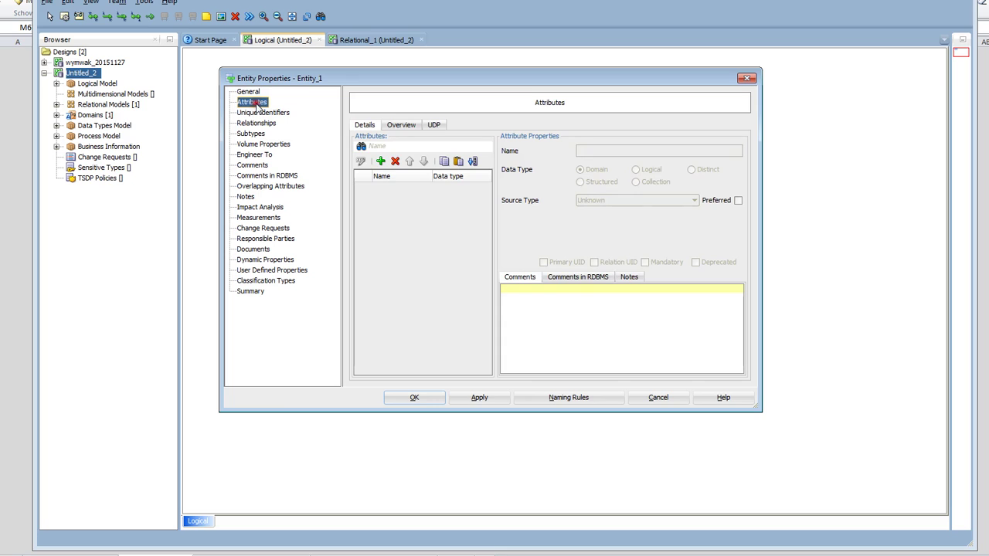
left_click(380, 161)
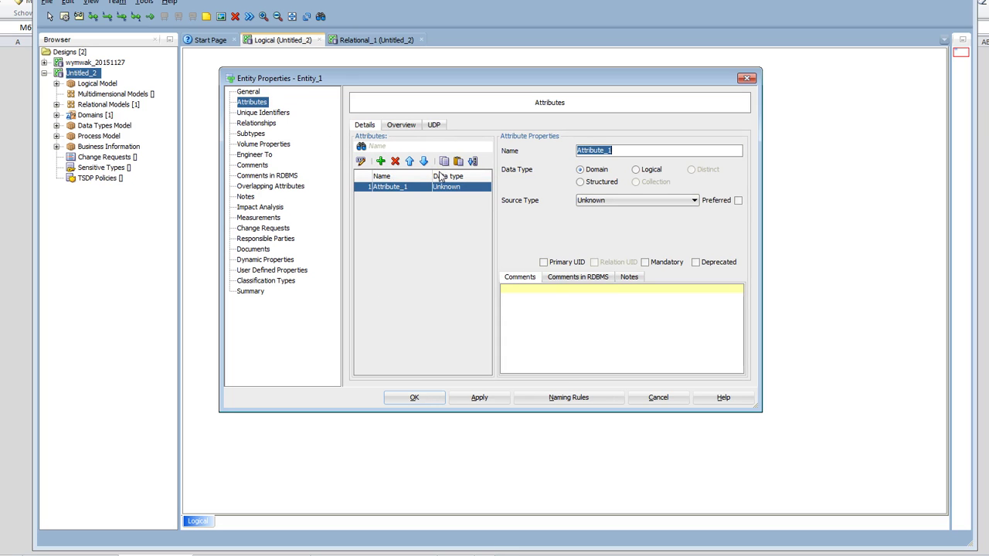
type("symbolLokalu")
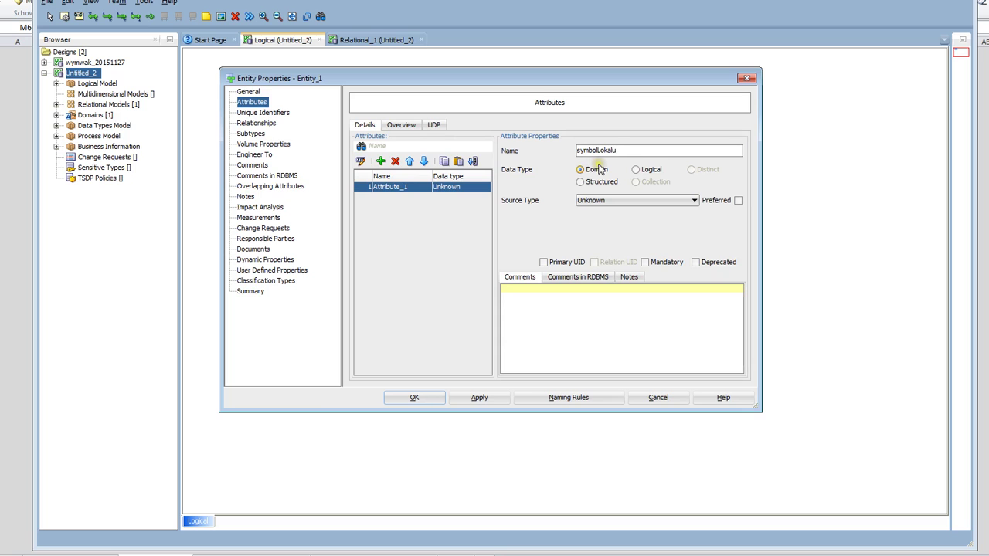
- Give the symbolLokalu attribute a logical data type with source type VARCHAR and size 10
left_click(636, 170)
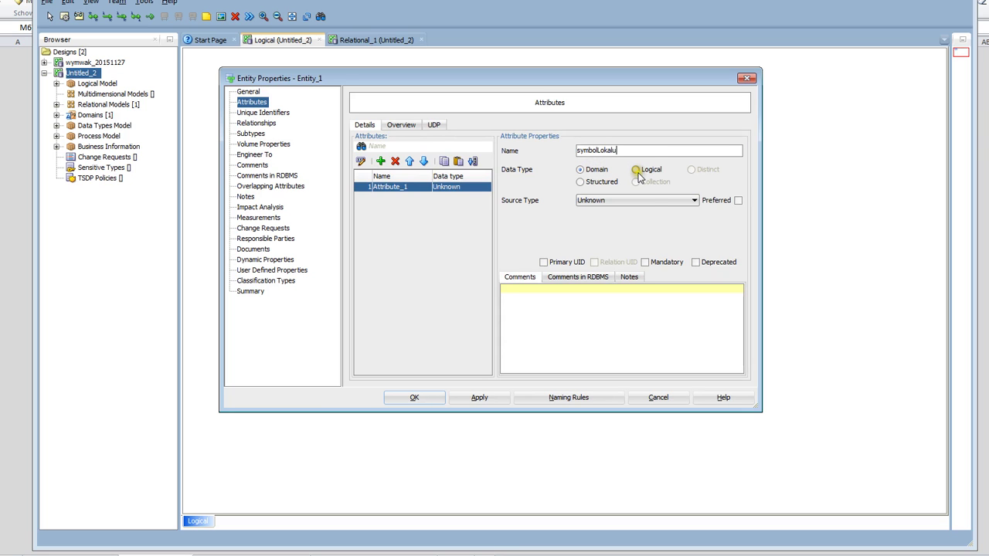
left_click(694, 200)
left_click_drag(695, 232, 701, 368)
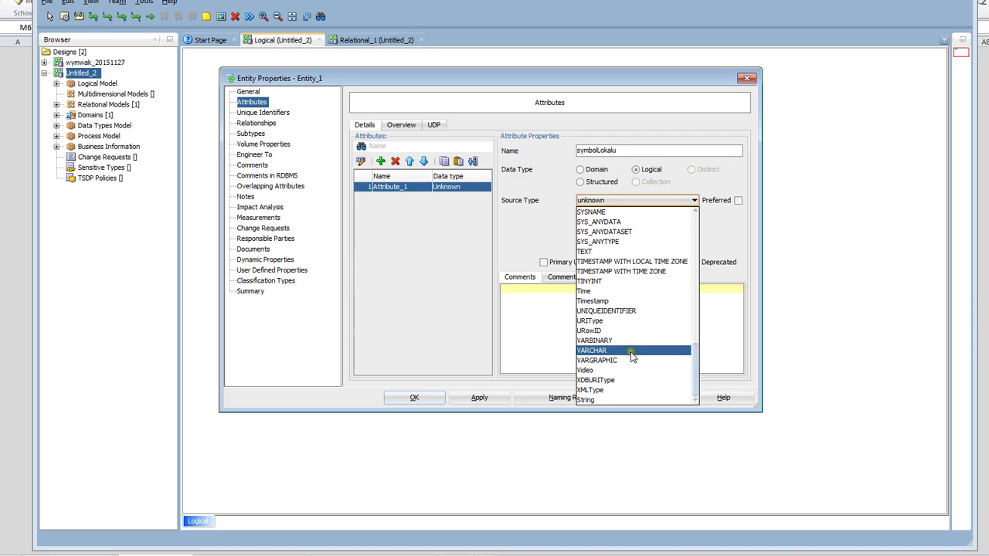
left_click(633, 352)
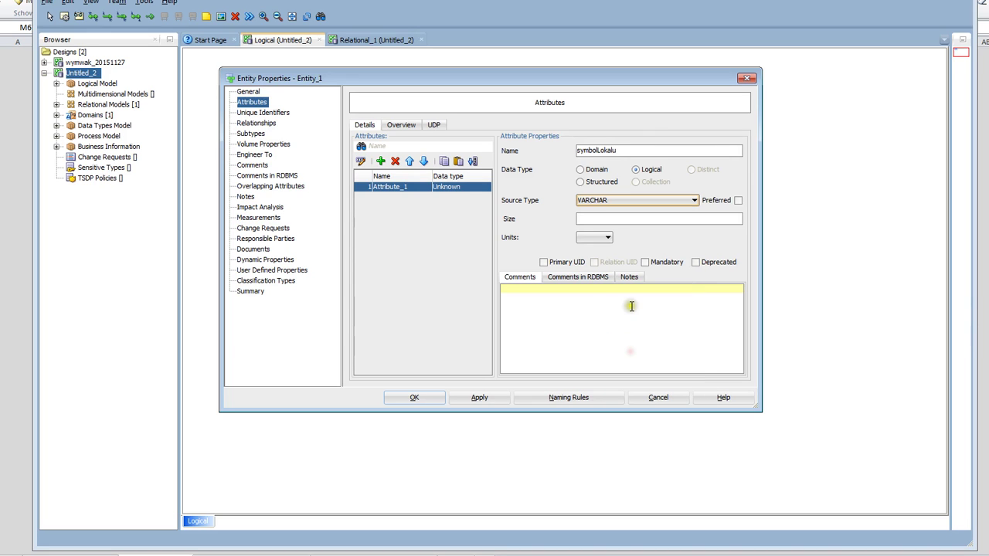
left_click(600, 217)
left_click(608, 240)
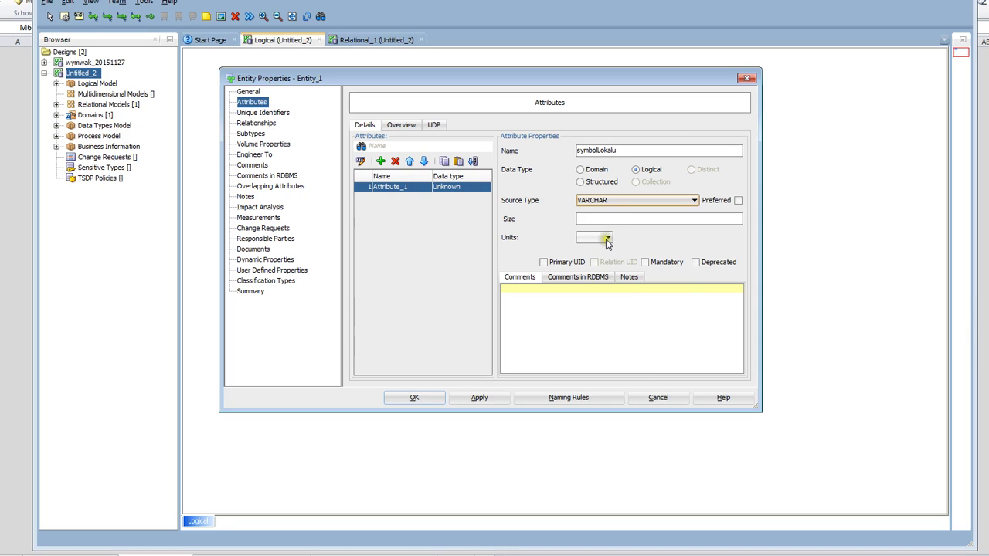
left_click(609, 219)
left_click(609, 219)
left_click(609, 223)
left_click(608, 219)
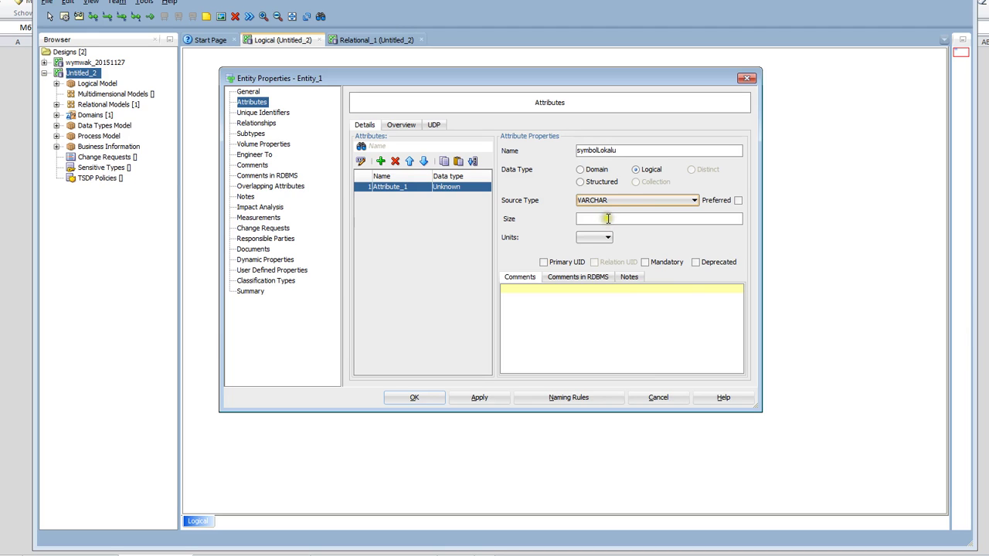
left_click(605, 220)
left_click(638, 217)
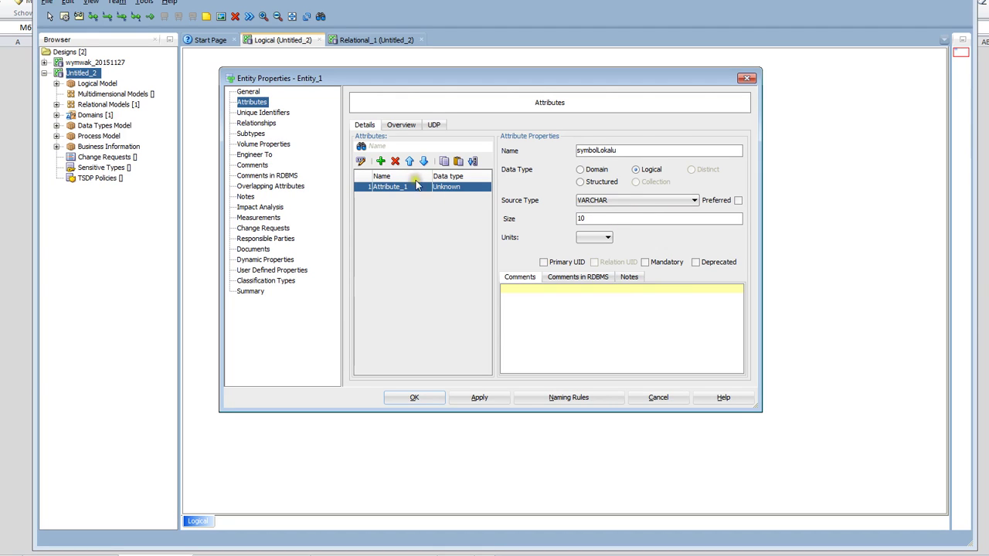
- Add an adresBudynku attribute of logical type VARCHAR with size 100 and finish the lokal entity
left_click(380, 162)
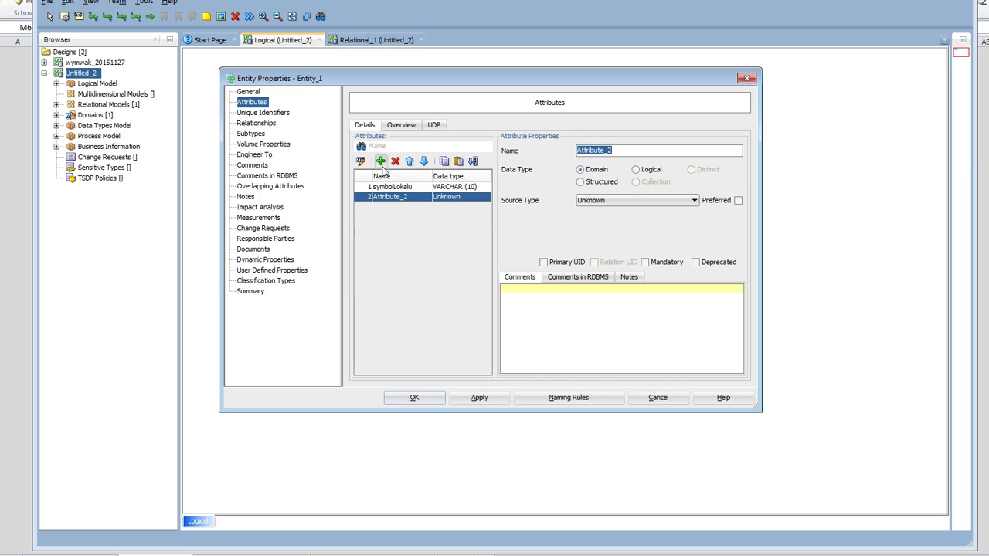
type("adresBudynku")
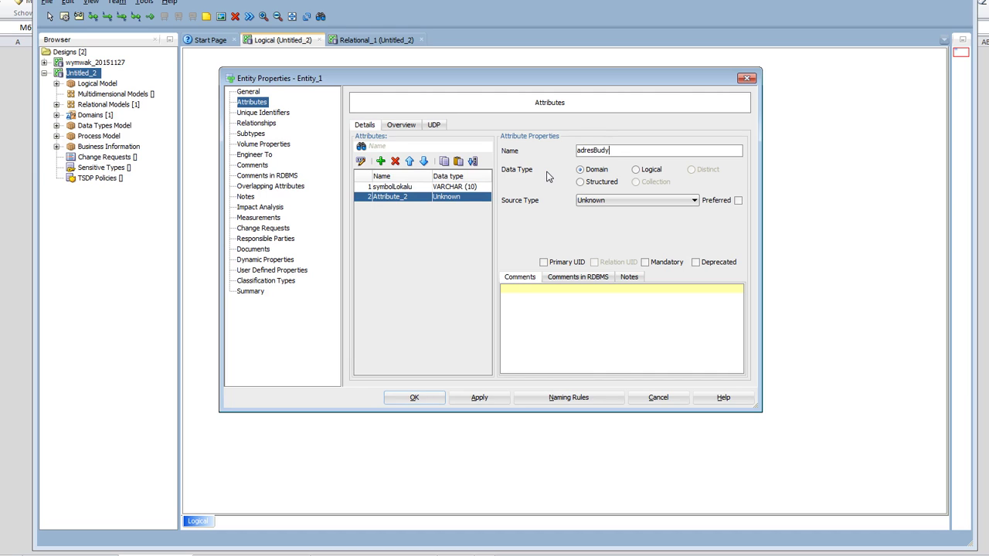
left_click(635, 170)
left_click(694, 200)
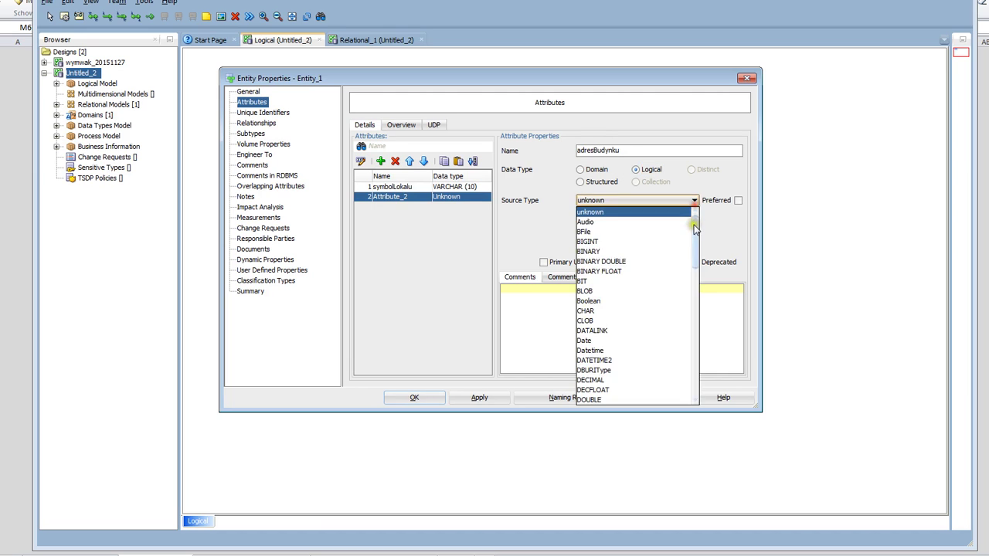
left_click_drag(694, 220, 695, 369)
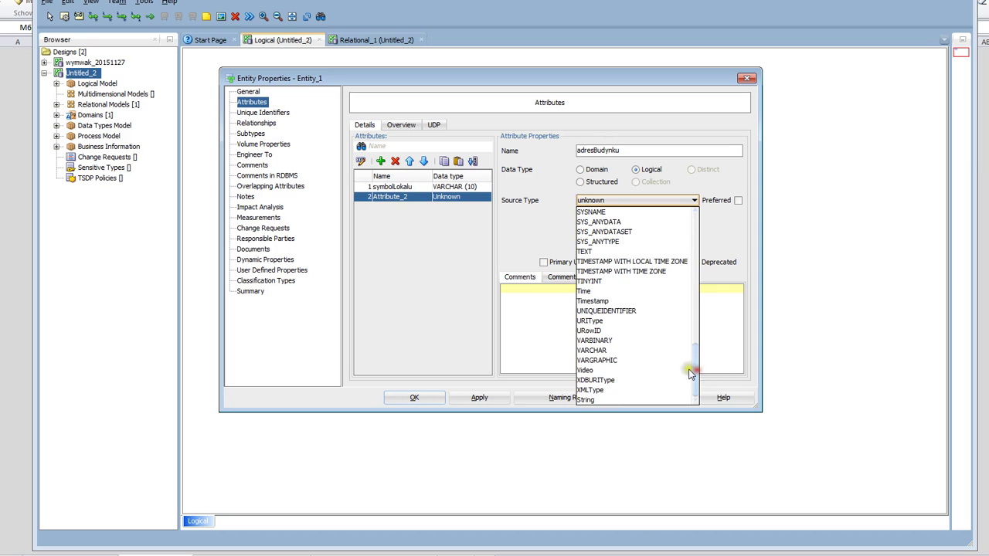
left_click(607, 349)
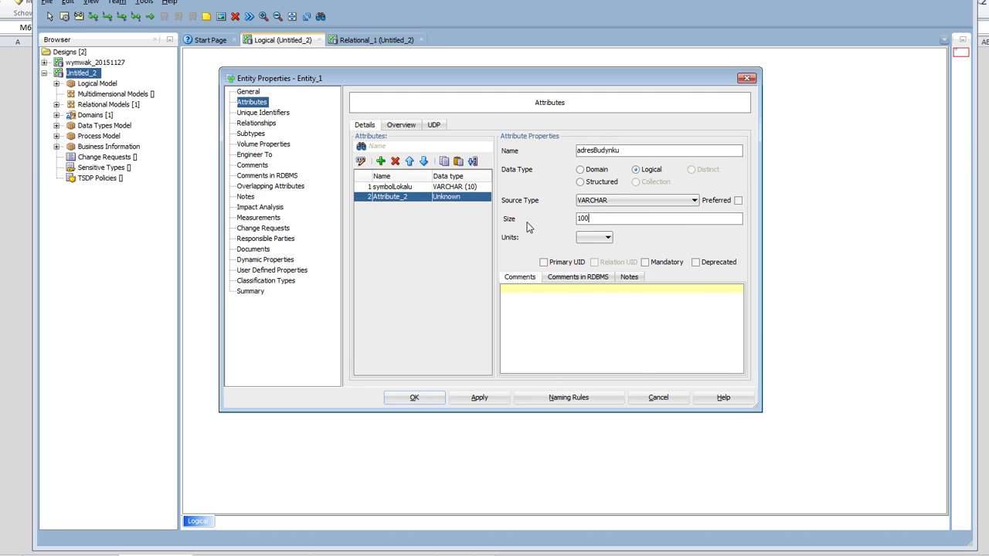
left_click(414, 397)
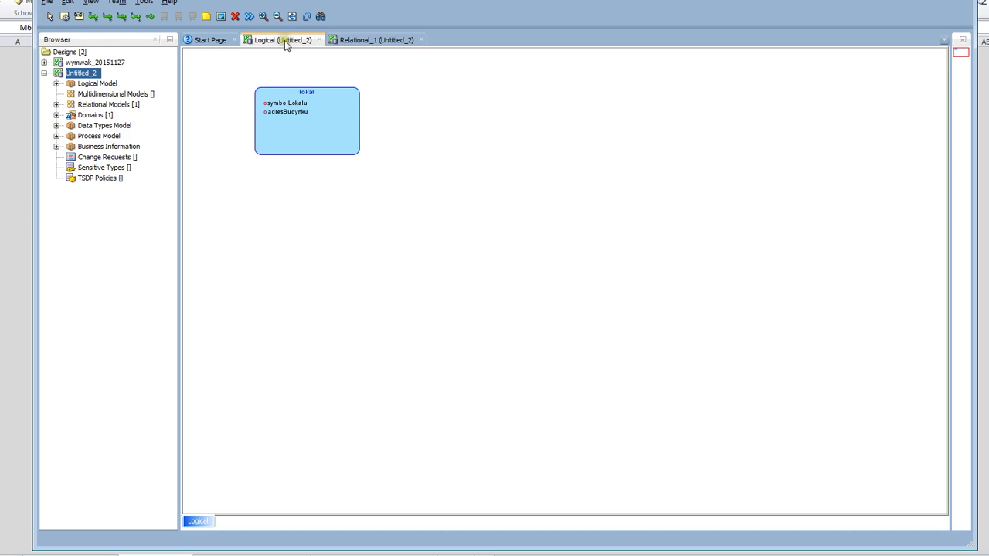
- Move the lokal entity closer to the diagram's left edge and shrink its box to fit around its two attributes
left_click_drag(321, 127, 275, 118)
left_click(263, 16)
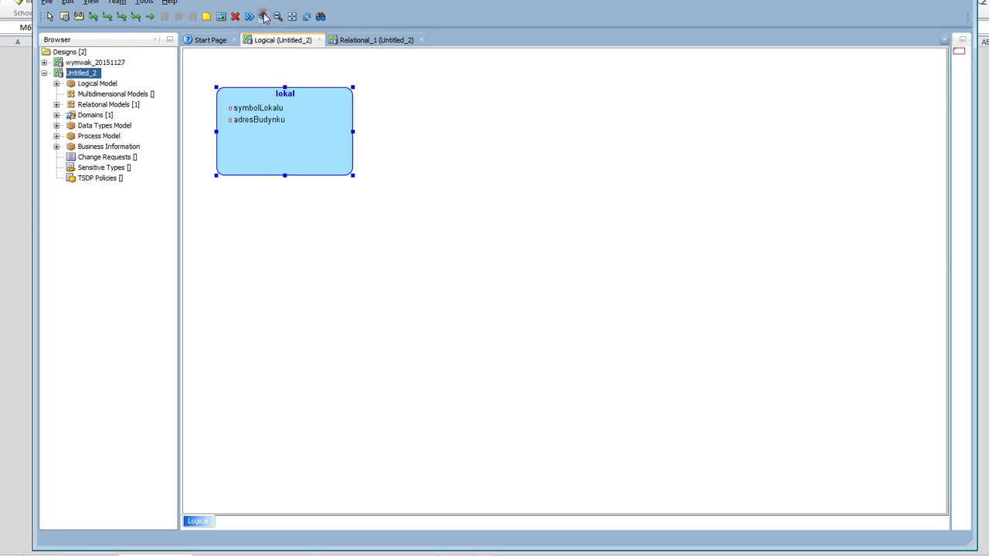
left_click(264, 16)
left_click(263, 16)
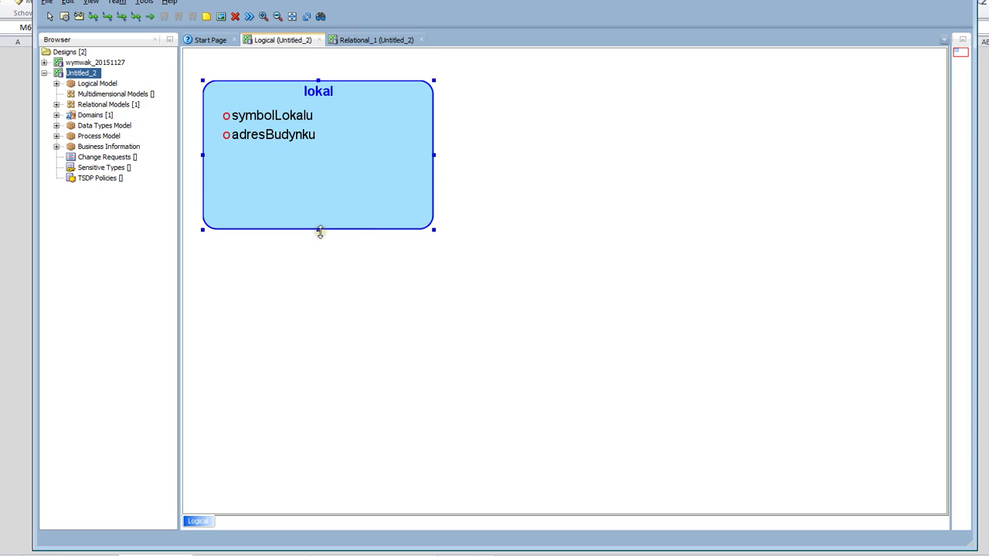
left_click_drag(319, 231, 328, 172)
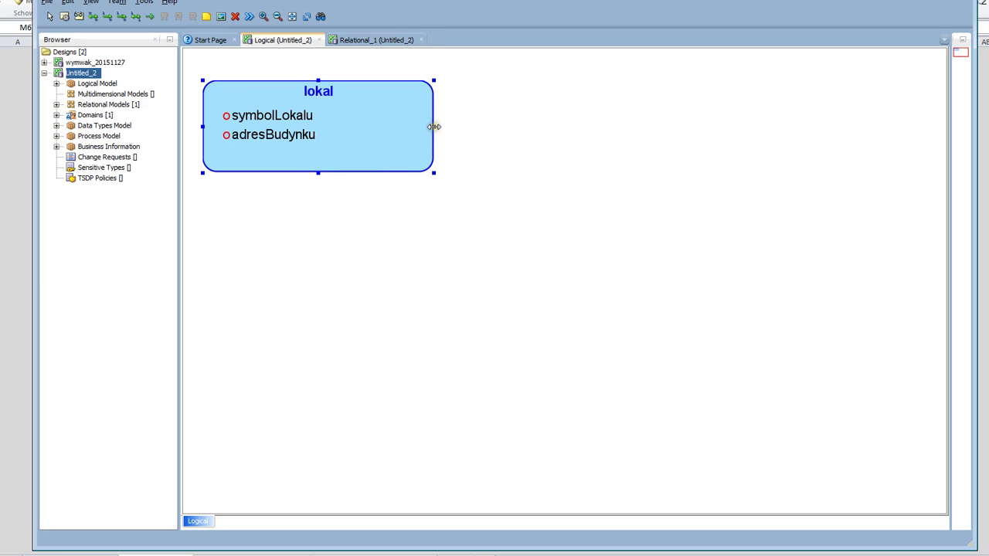
left_click_drag(434, 127, 374, 137)
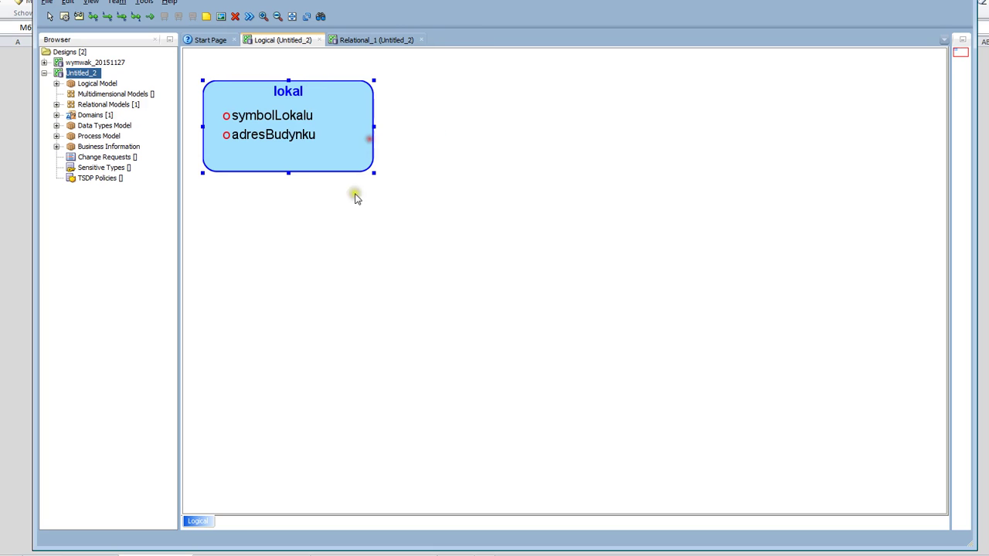
left_click(322, 310)
- Draw a second entity named pracownik below lokal and add an attribute named kodPracownika to it
left_click(65, 17)
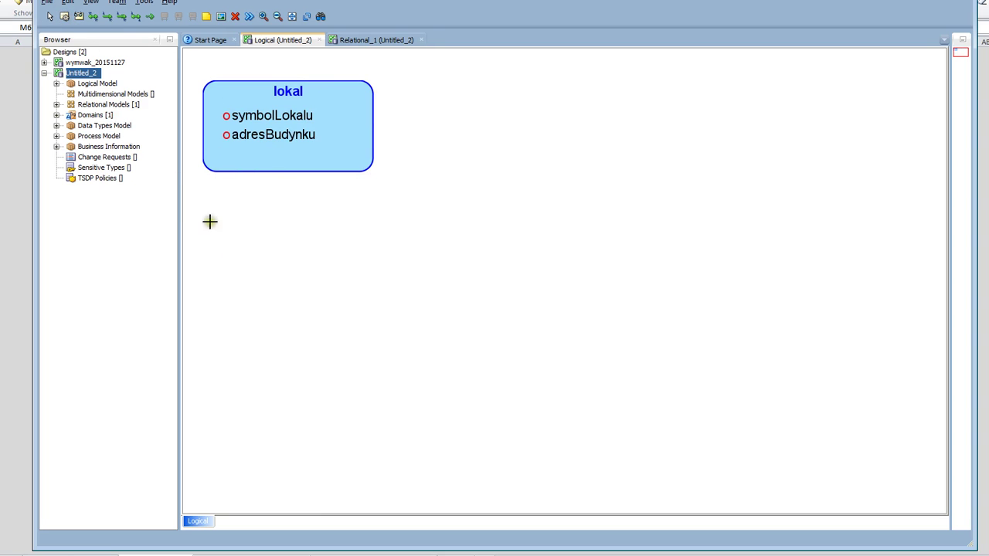
left_click(253, 323)
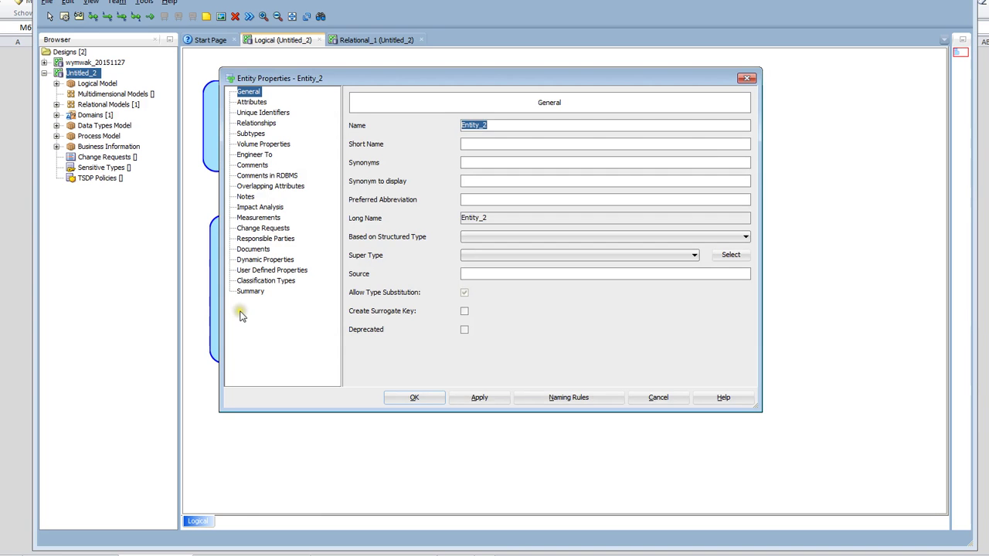
type("pracownik")
left_click(251, 103)
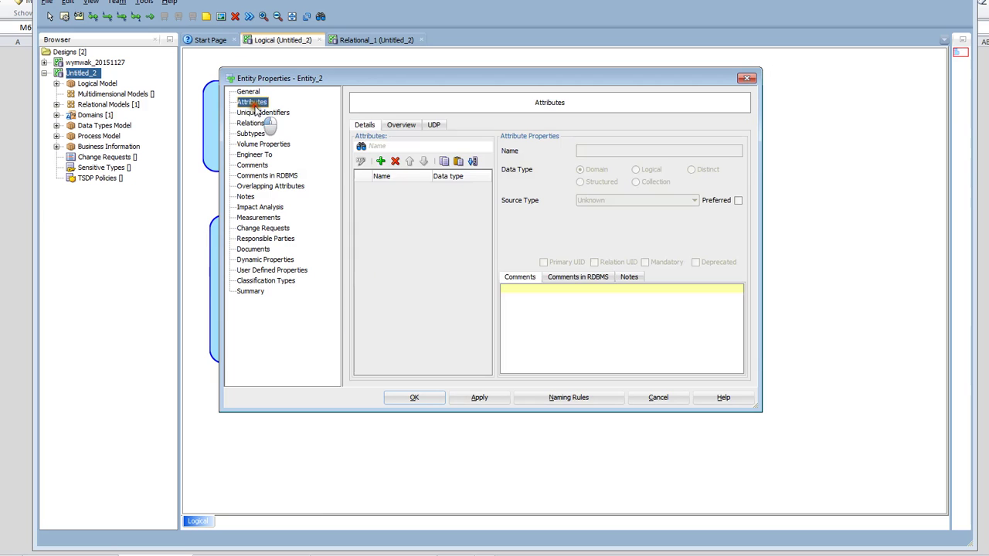
left_click(380, 161)
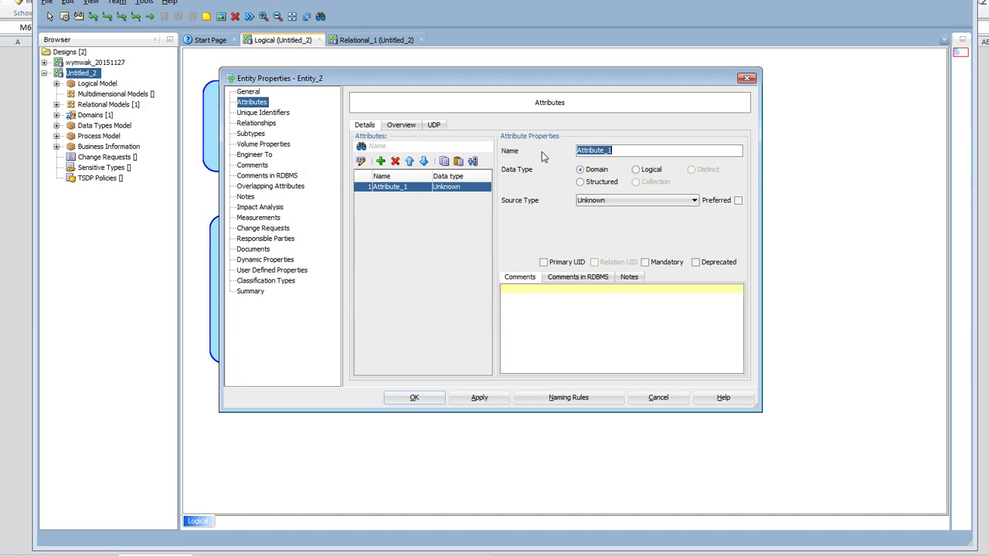
type("kodPracownika")
- Give the kodPracownika attribute a logical data type with source type VARCHAR and size 10
left_click(620, 164)
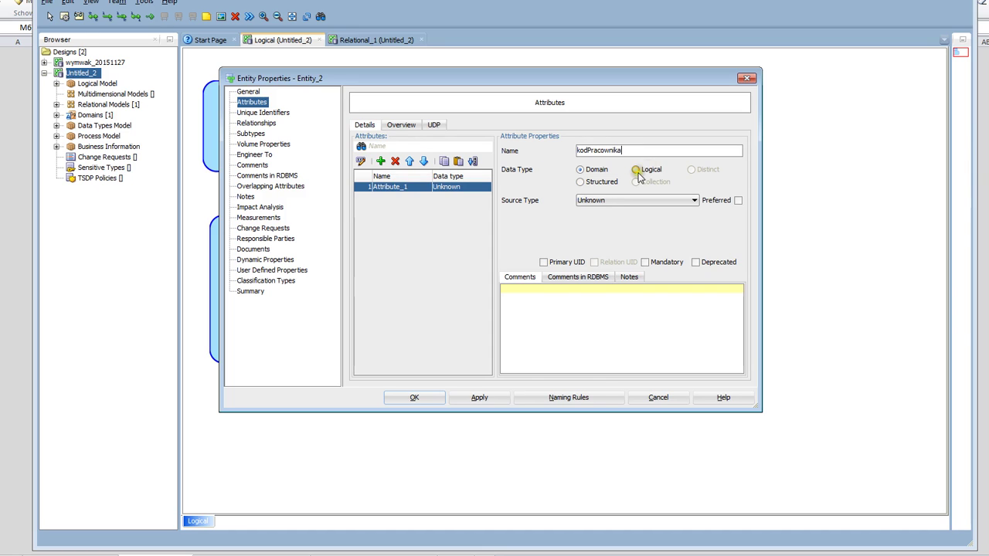
left_click(636, 171)
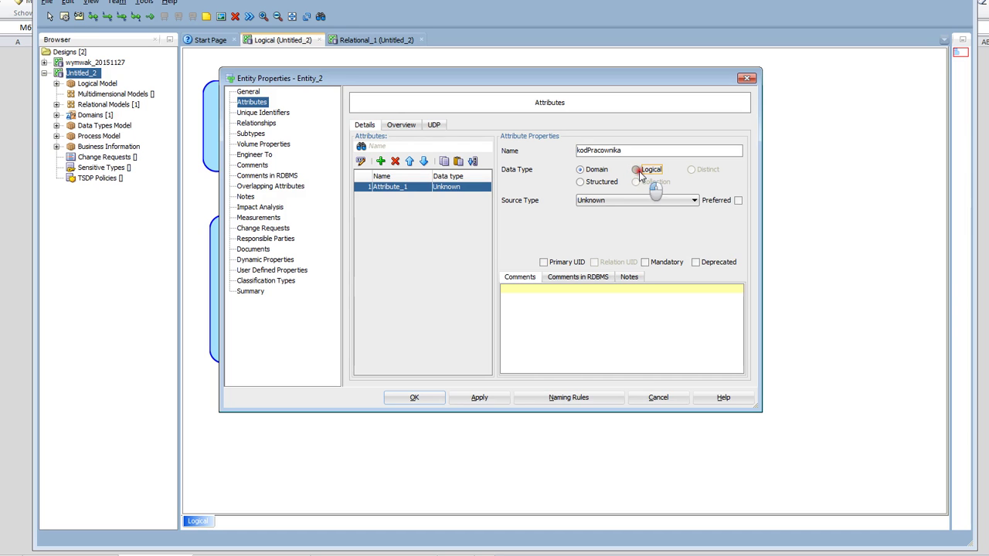
left_click(694, 201)
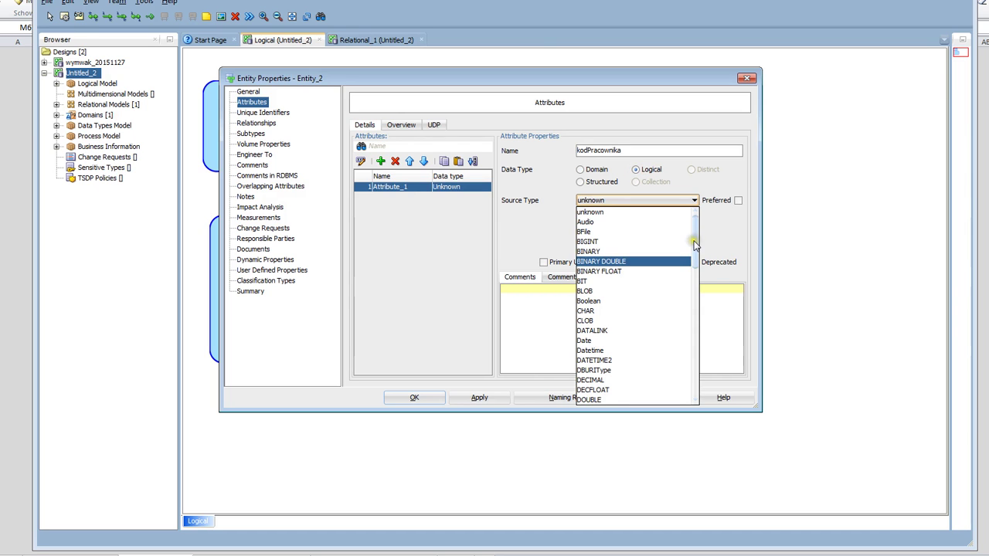
left_click_drag(691, 240, 702, 382)
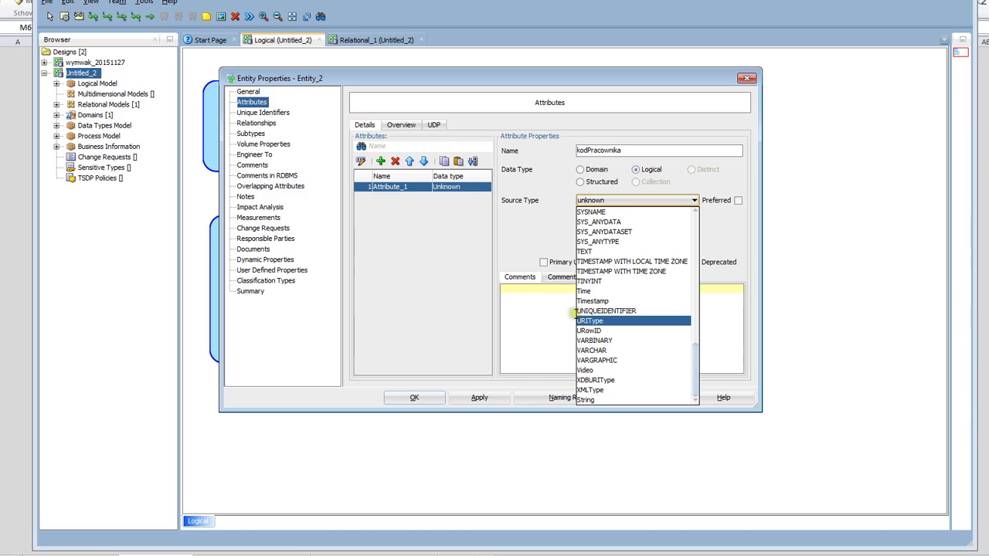
left_click(615, 342)
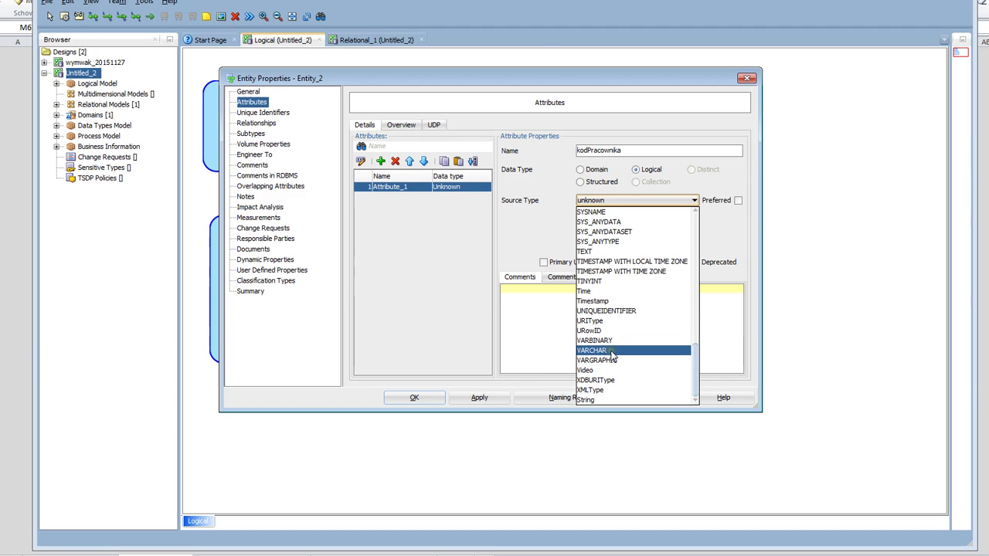
left_click(611, 353)
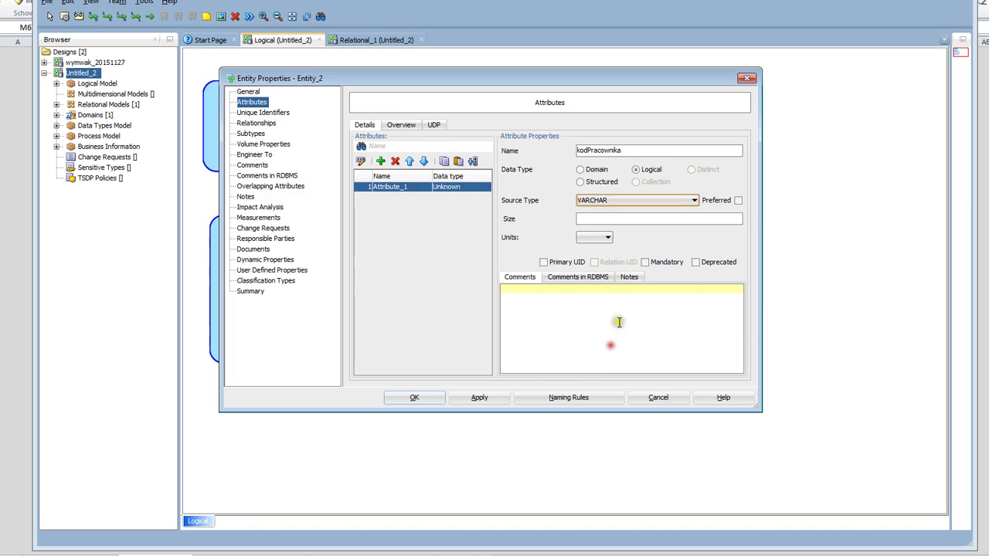
left_click(630, 219)
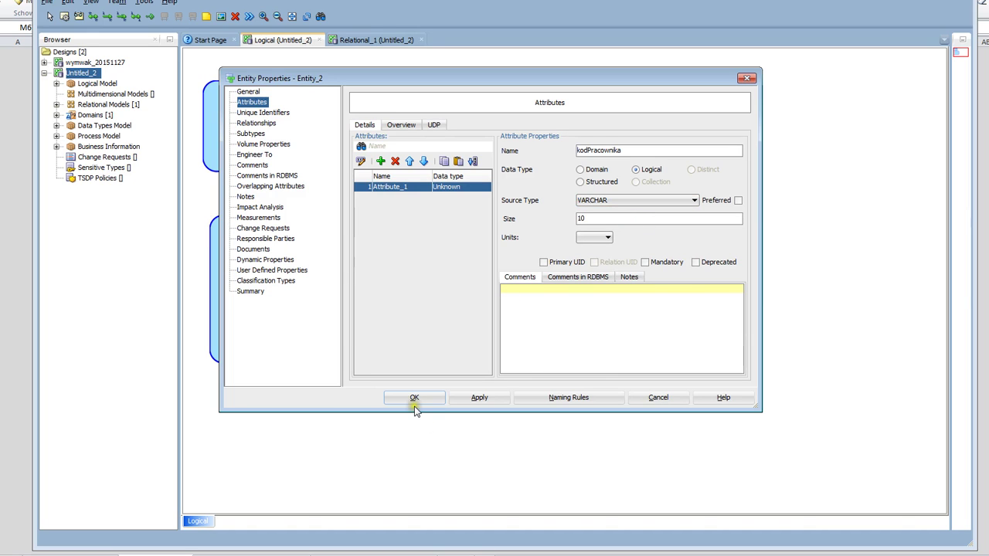
- Add a nazwiskoImiePracownika attribute of logical type VARCHAR with size 100 and finish the pracownik entity
left_click(380, 162)
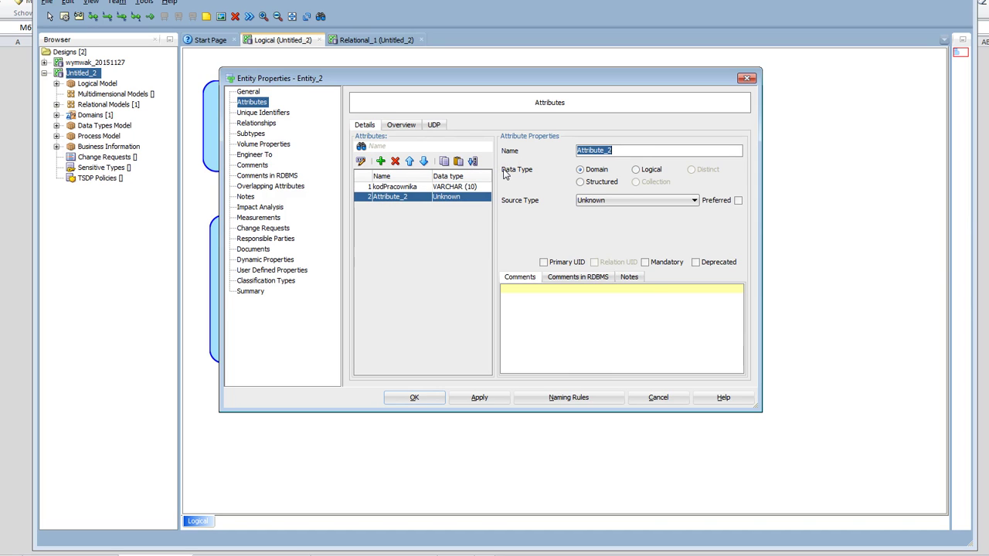
type("nazwiskoImiePracownika")
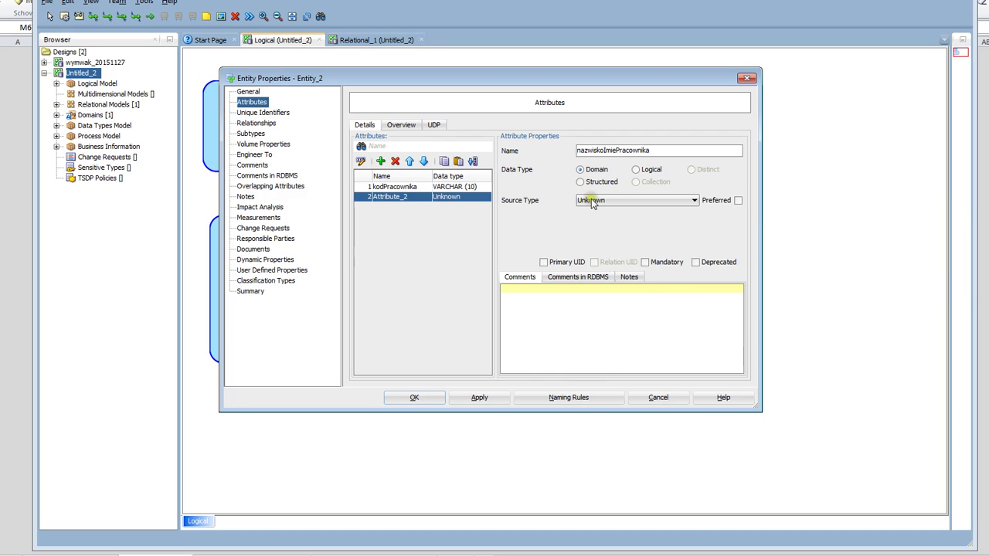
left_click(636, 169)
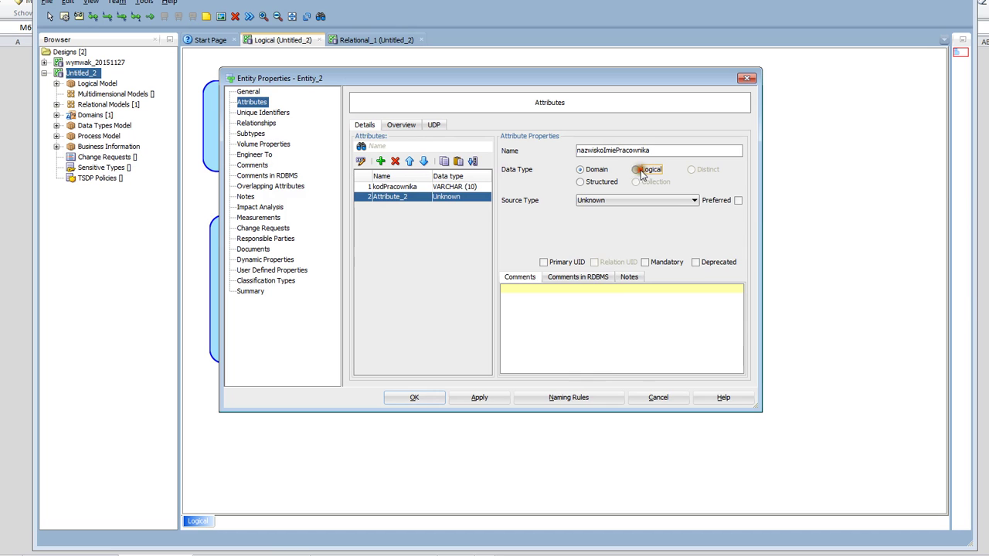
left_click(694, 201)
left_click_drag(696, 218, 709, 346)
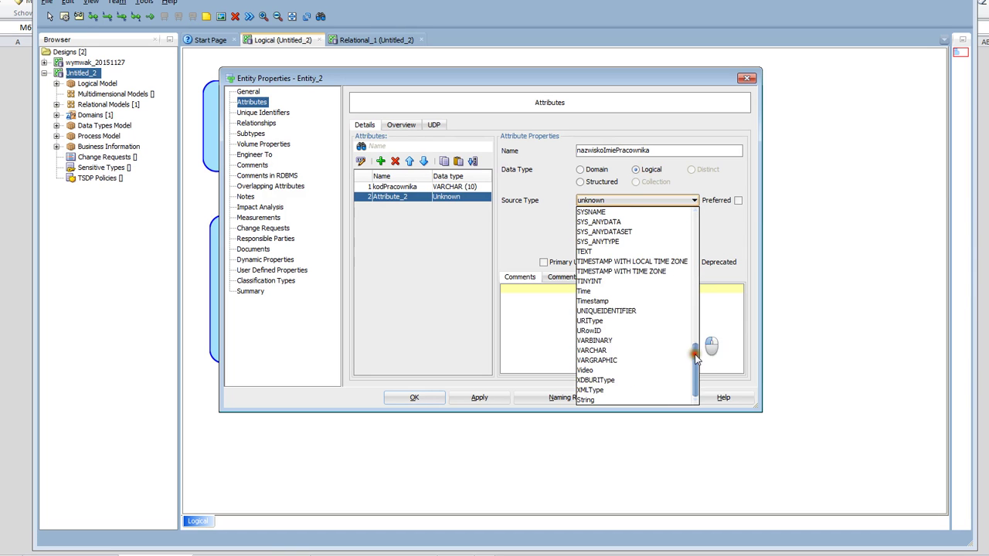
left_click(611, 351)
left_click(610, 222)
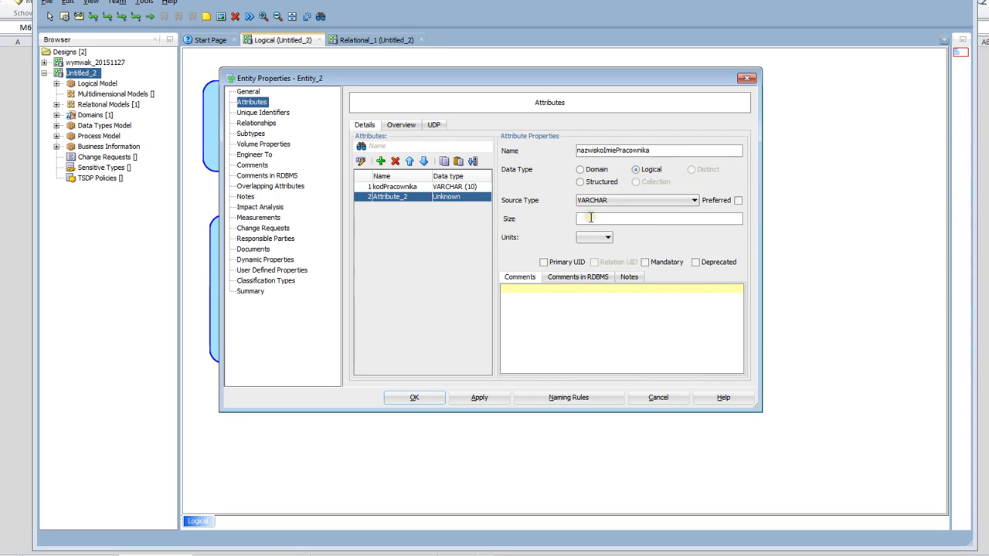
left_click(414, 399)
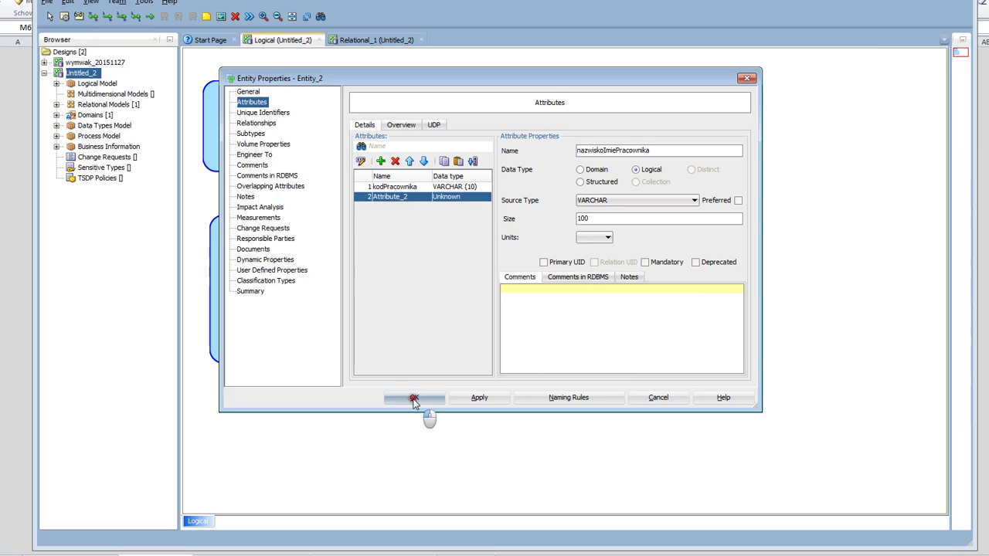
- Move the pracownik entity up and closer to the diagram's left edge, and shrink its box to fit around its two attributes
left_click(49, 16)
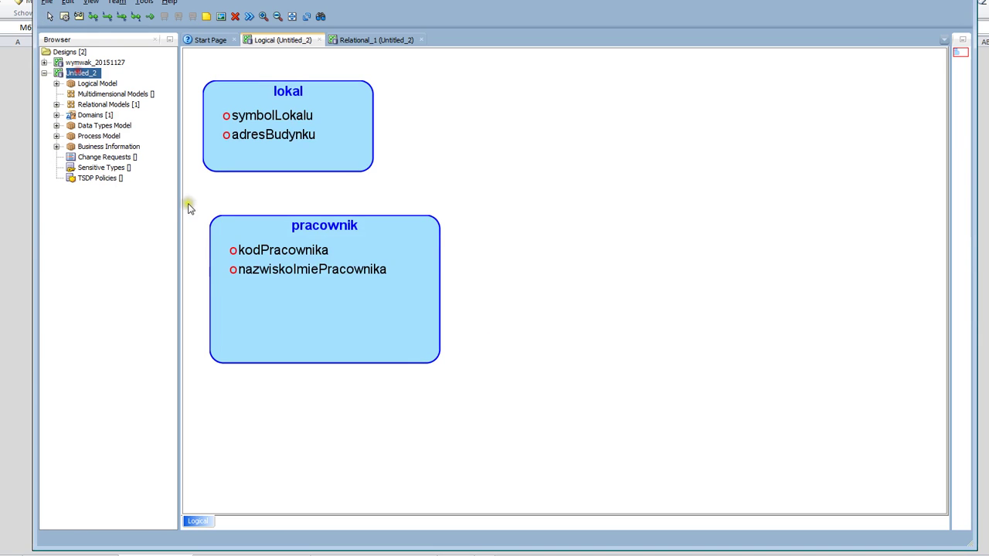
left_click_drag(310, 301, 300, 296)
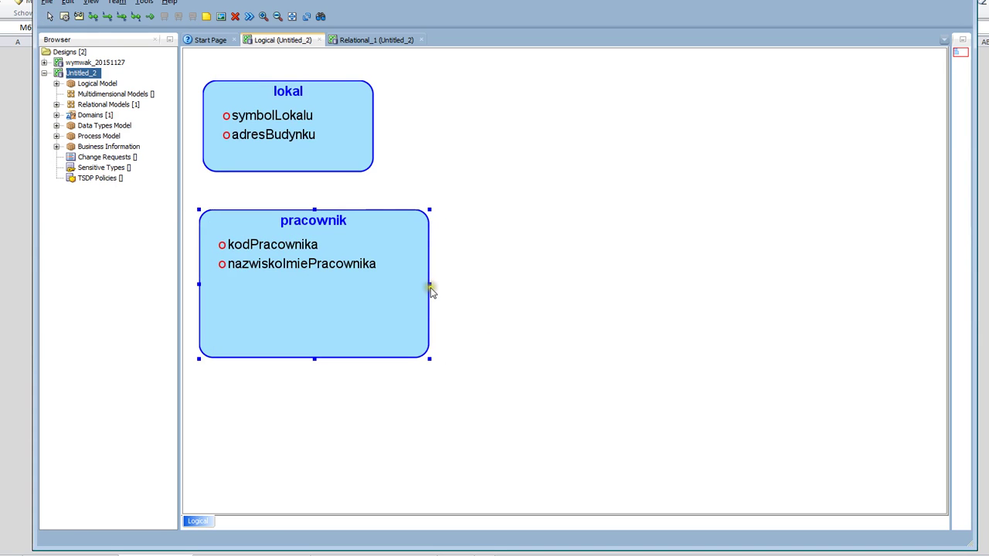
left_click_drag(429, 284, 397, 283)
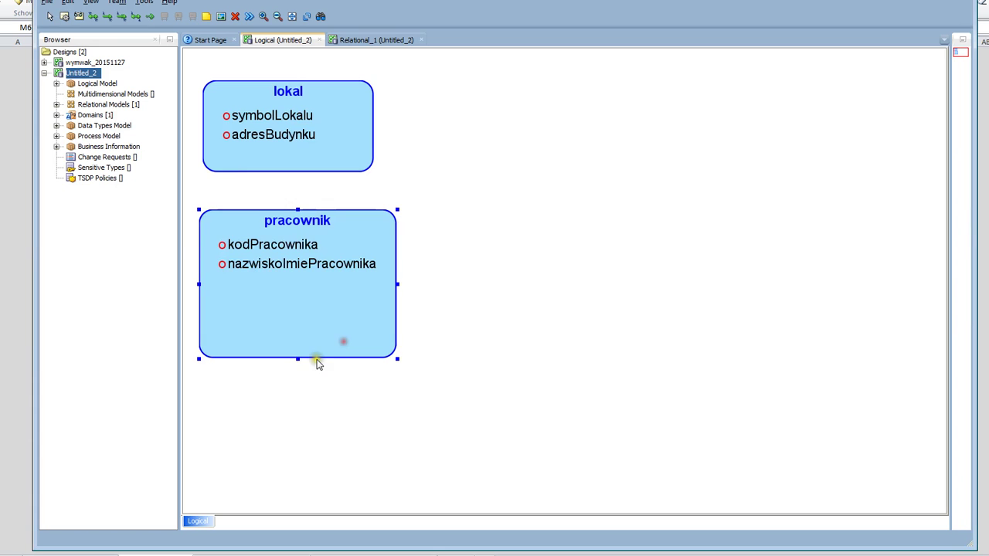
left_click_drag(297, 358, 297, 285)
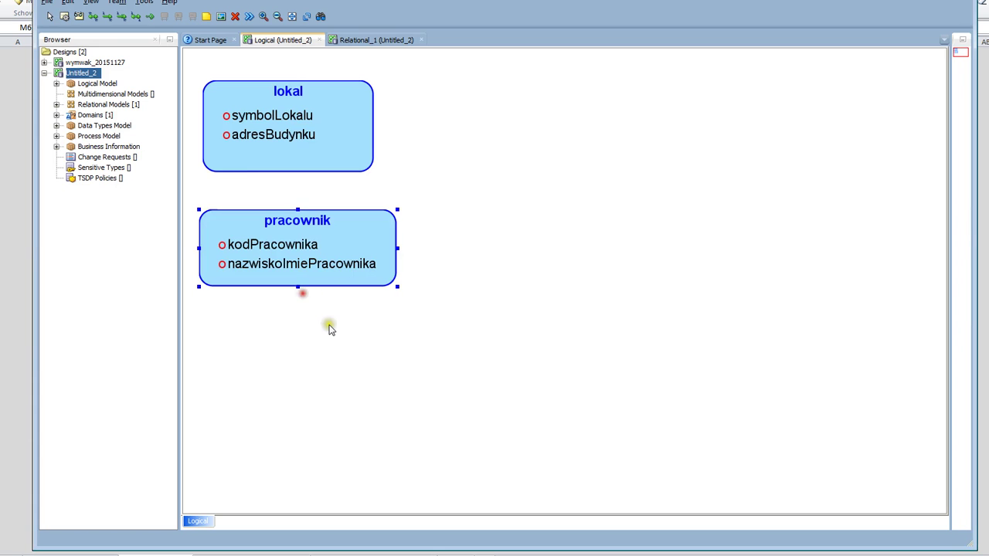
- Draw a third entity in the diagram to the right of lokal and name it inspekcja
left_click(65, 16)
left_click(490, 93)
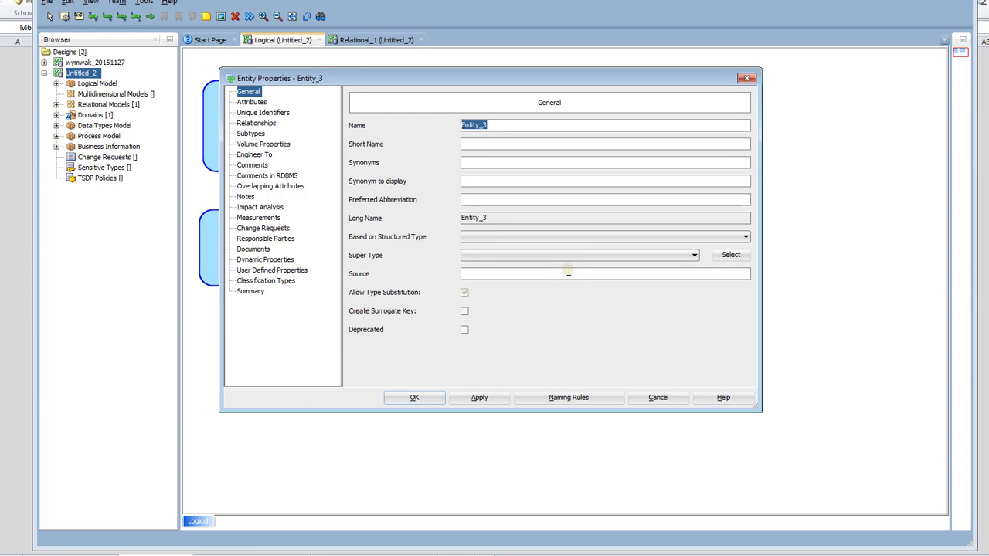
type("inspekcja")
- Add a dataInspekcji attribute with the logical source type Date to the inspekcja entity
left_click(251, 102)
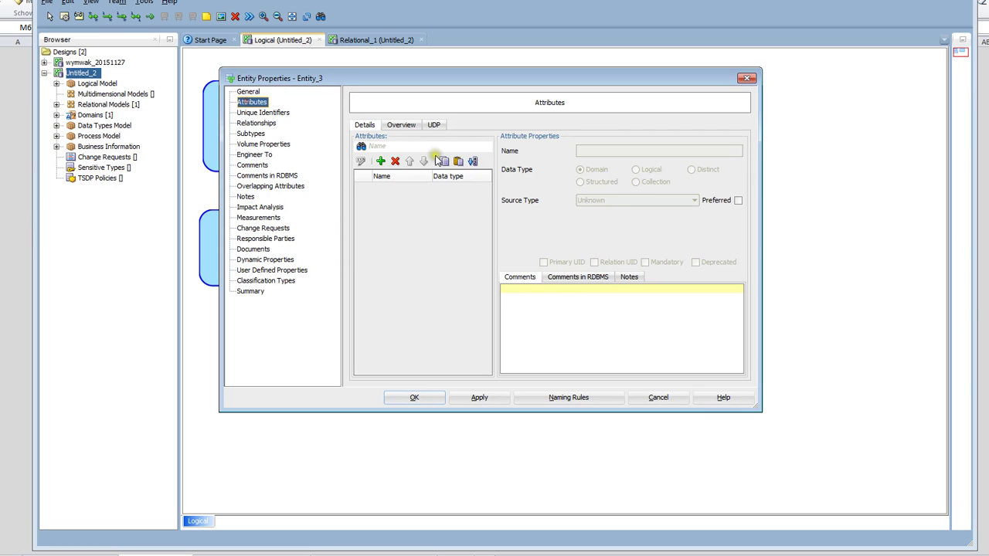
left_click(380, 160)
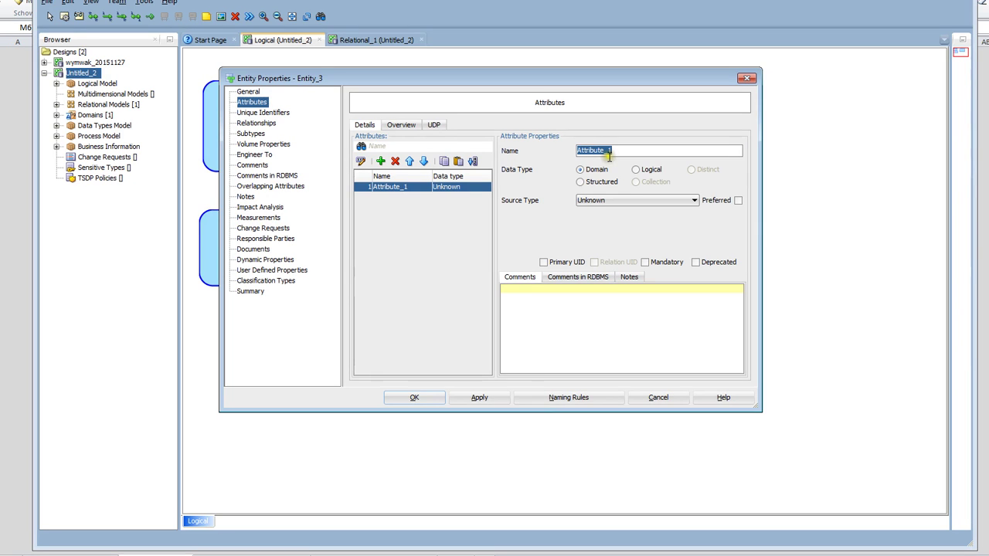
type("dataInspekcji")
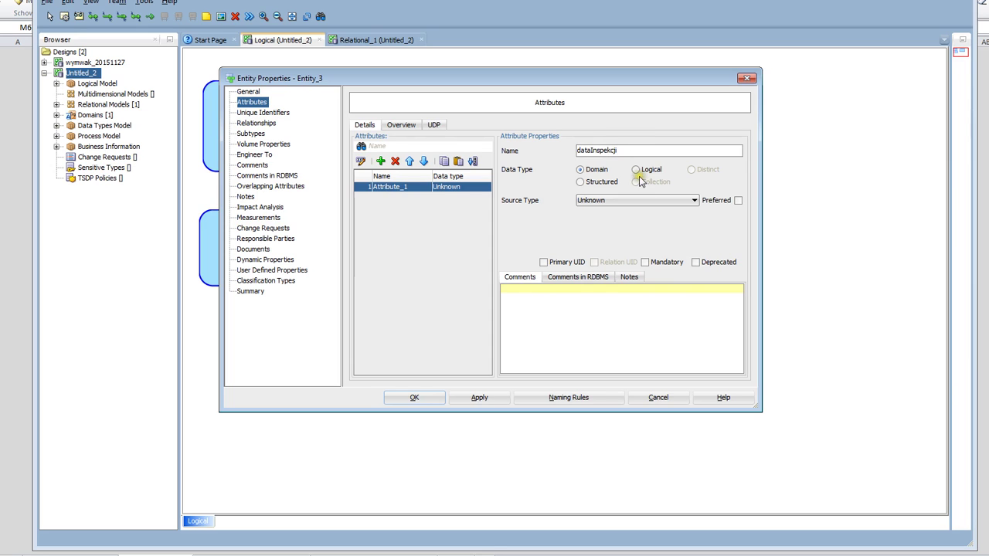
left_click(635, 169)
left_click(695, 200)
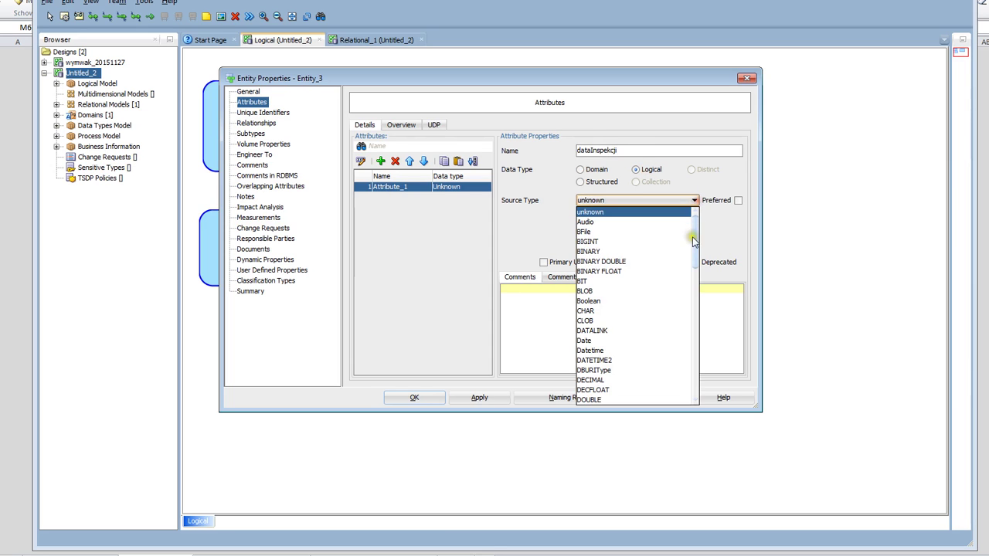
left_click(633, 337)
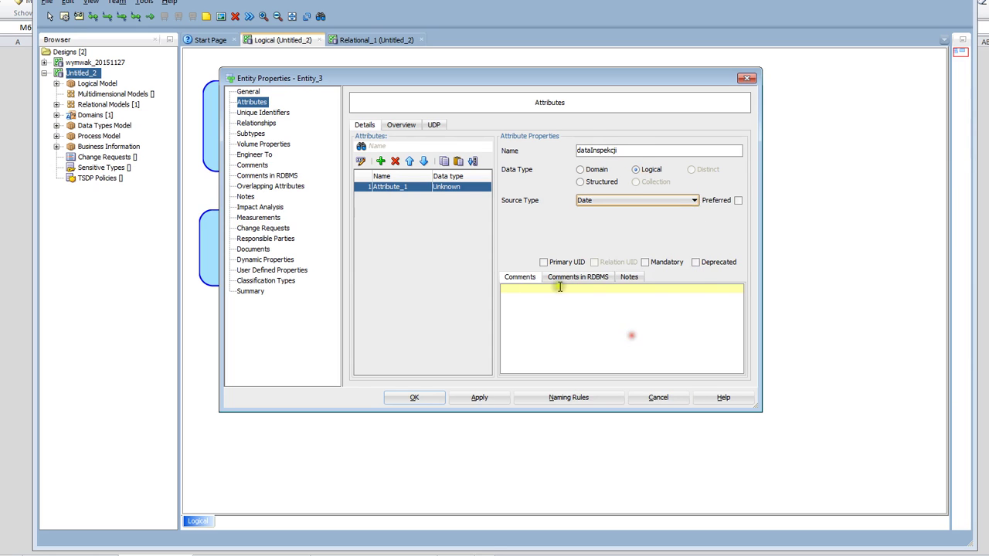
- Add a godzinaInspekcji attribute with the logical source type Time to the inspekcja entity
left_click(380, 162)
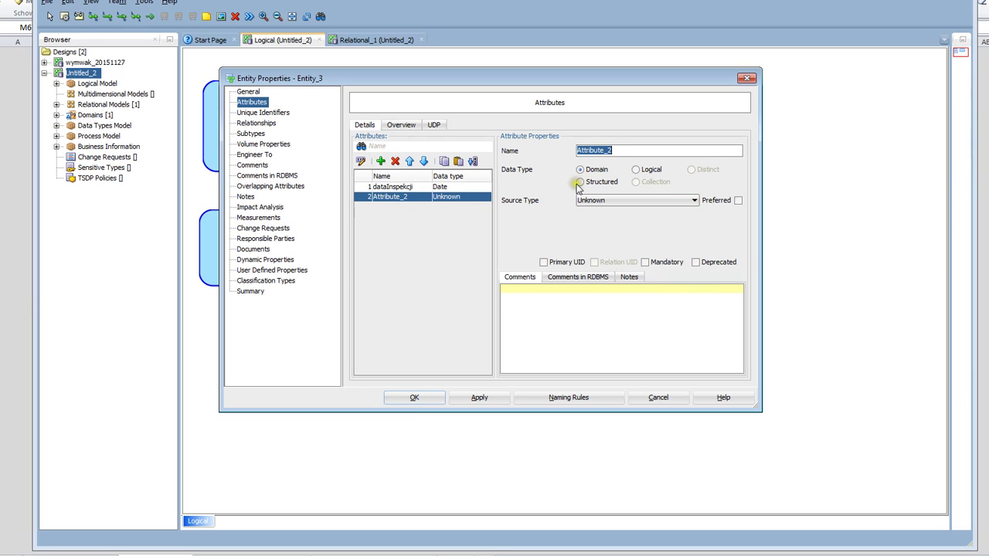
type("godzinaInspekcji")
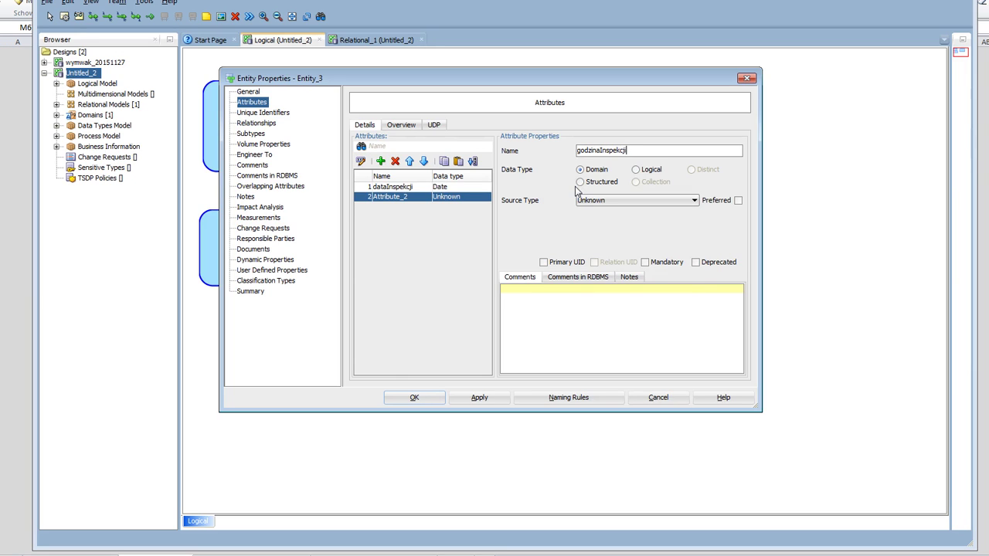
left_click(649, 169)
left_click(694, 201)
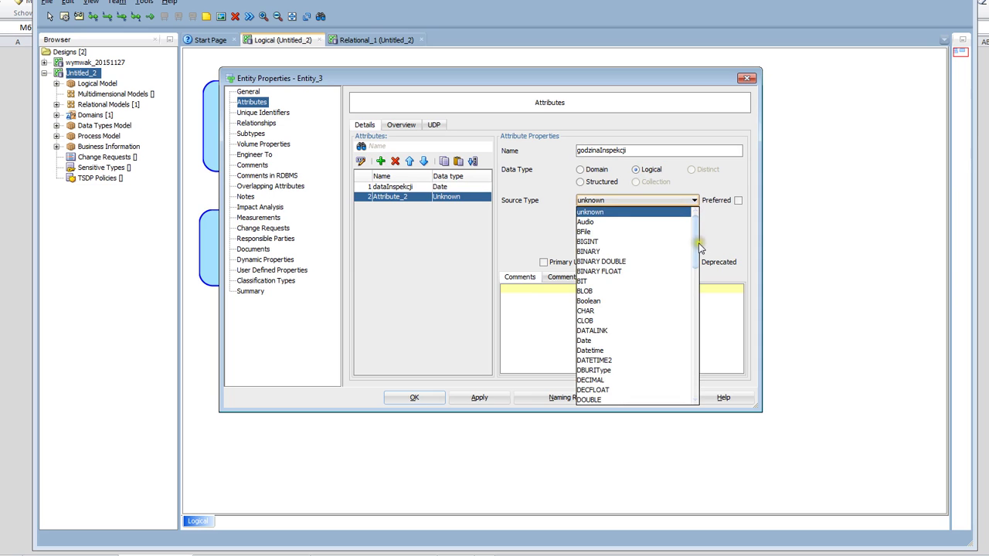
left_click_drag(700, 246, 698, 376)
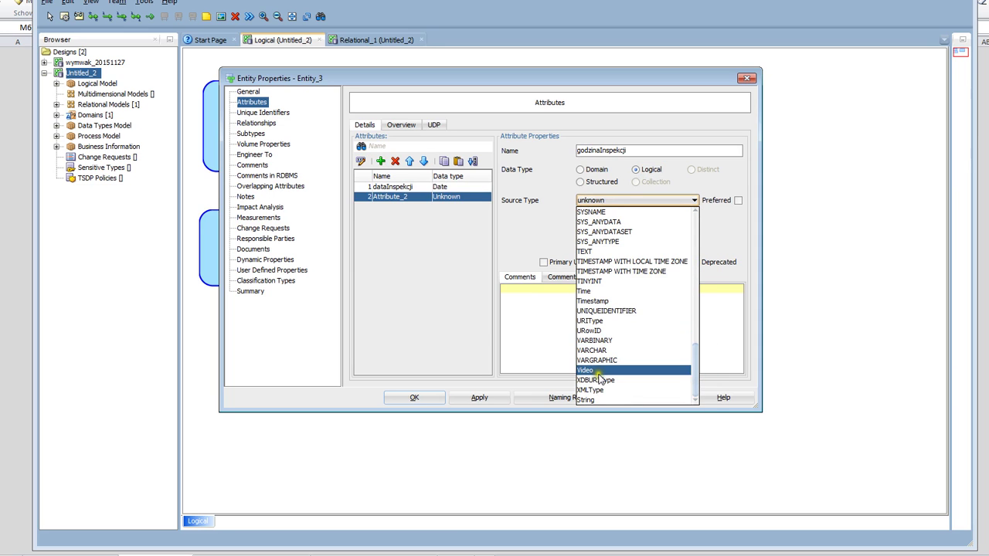
left_click(596, 291)
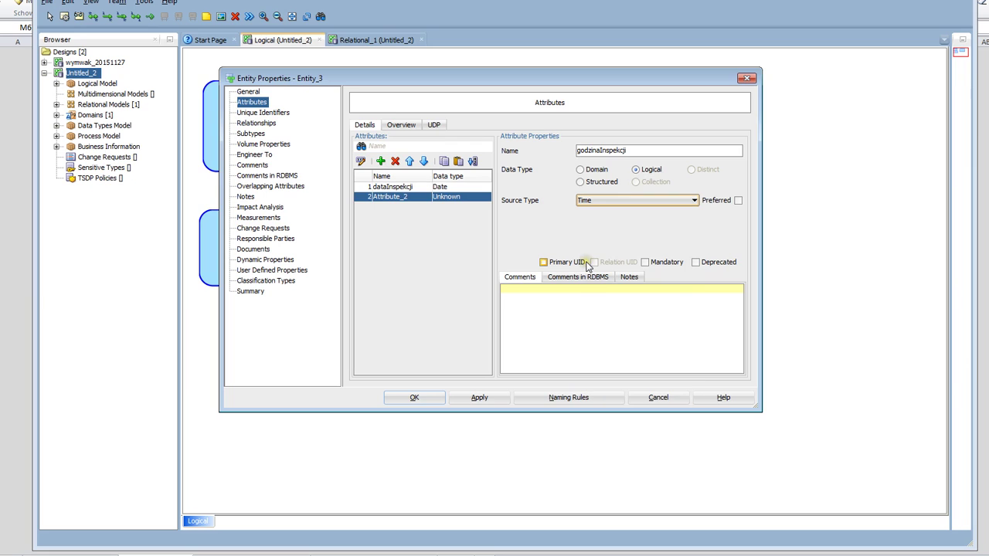
- Add an uwagi attribute of logical type VARCHAR with size 1000 to the inspekcja entity
left_click(381, 161)
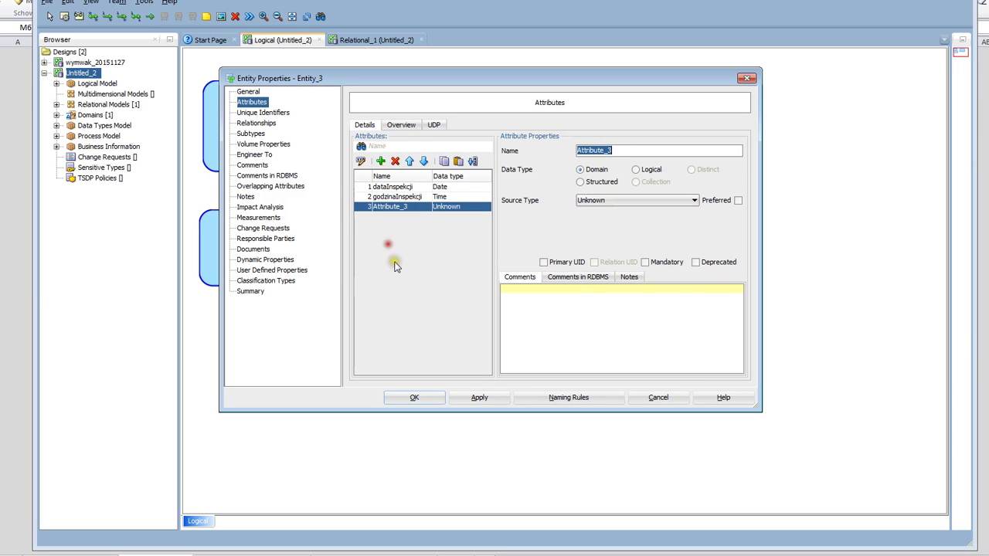
left_click(402, 252)
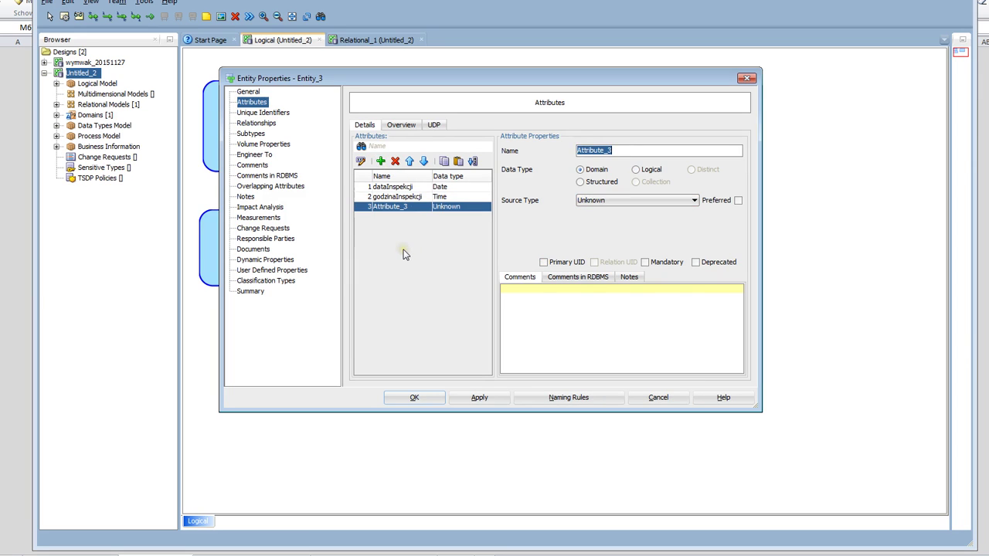
type("uwagi")
left_click(635, 169)
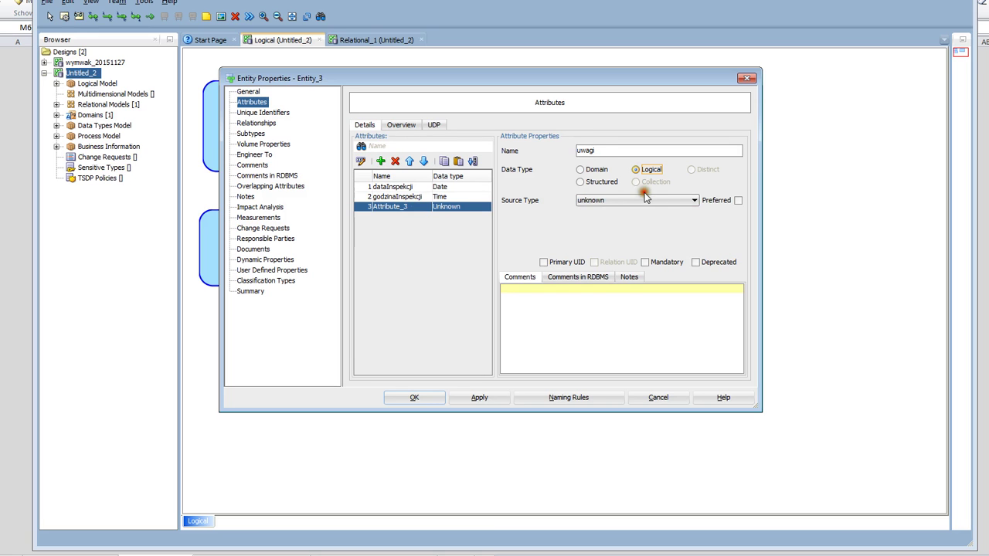
left_click(695, 200)
left_click_drag(694, 243, 695, 371)
left_click(607, 340)
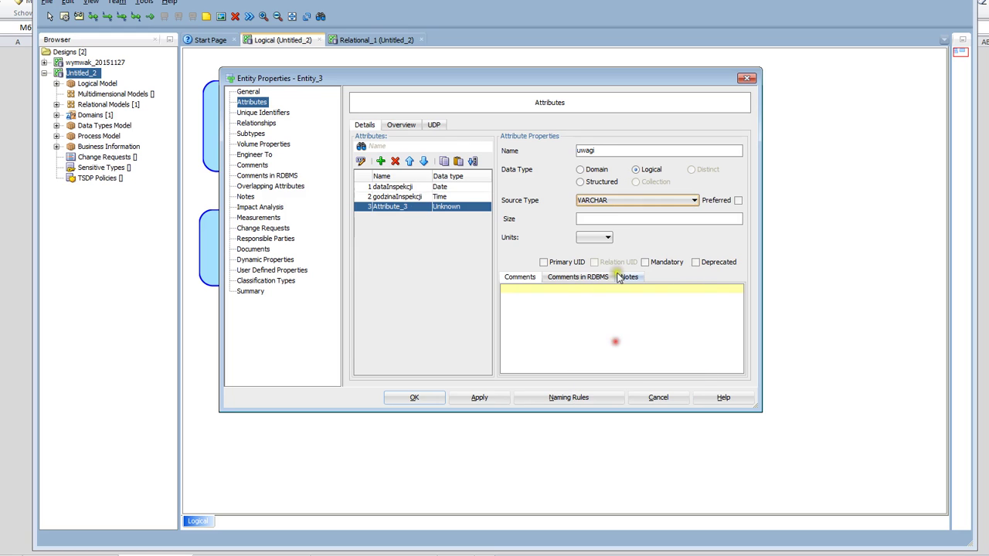
left_click(605, 219)
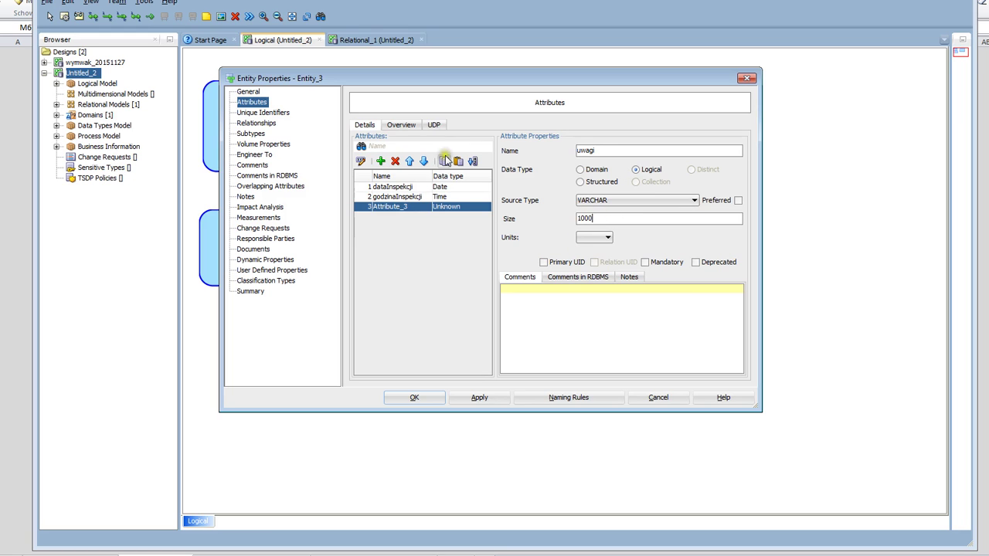
- Add a pojazd attribute of logical type VARCHAR with size 10 and finish the inspekcja entity
left_click(381, 162)
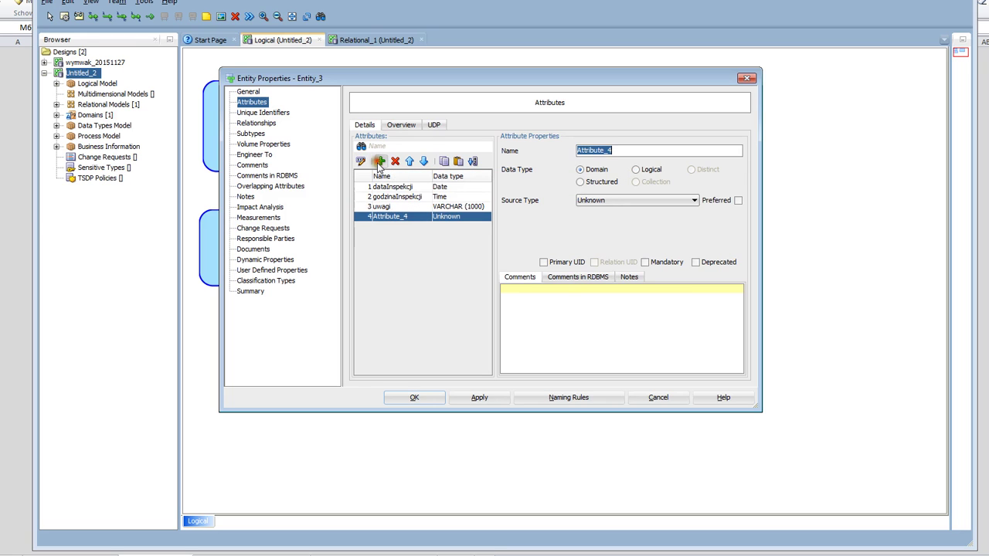
type("po")
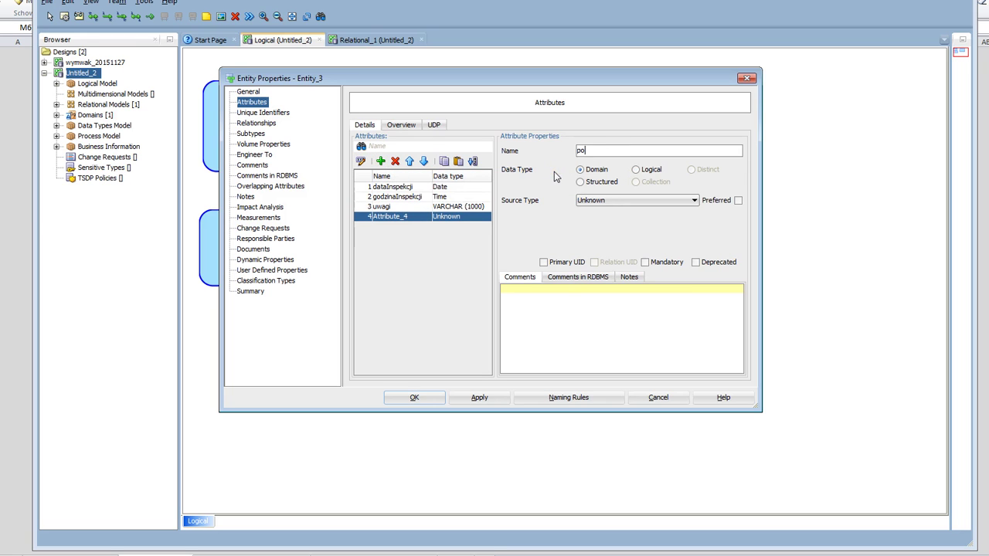
type("jazd")
left_click(635, 169)
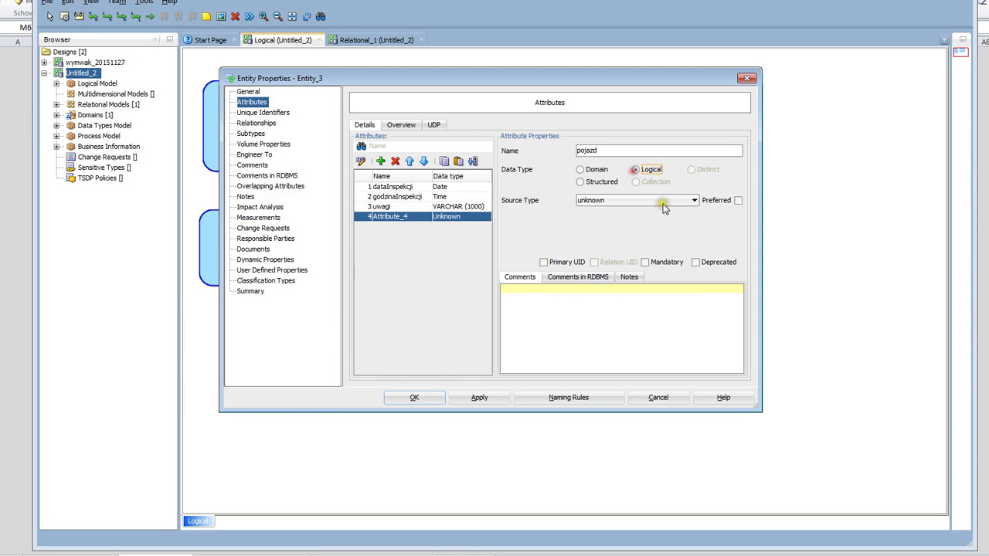
left_click(695, 201)
left_click_drag(695, 224, 709, 382)
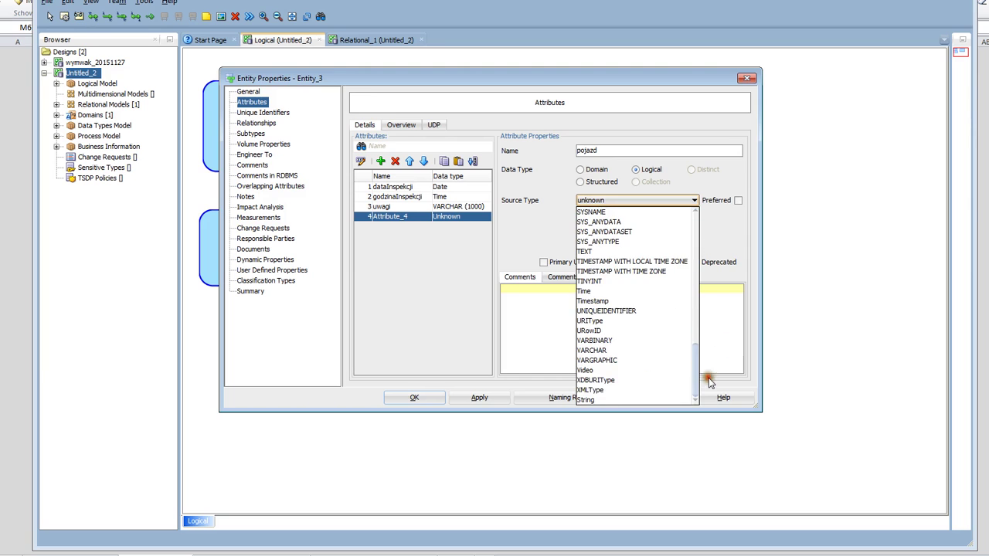
left_click(614, 351)
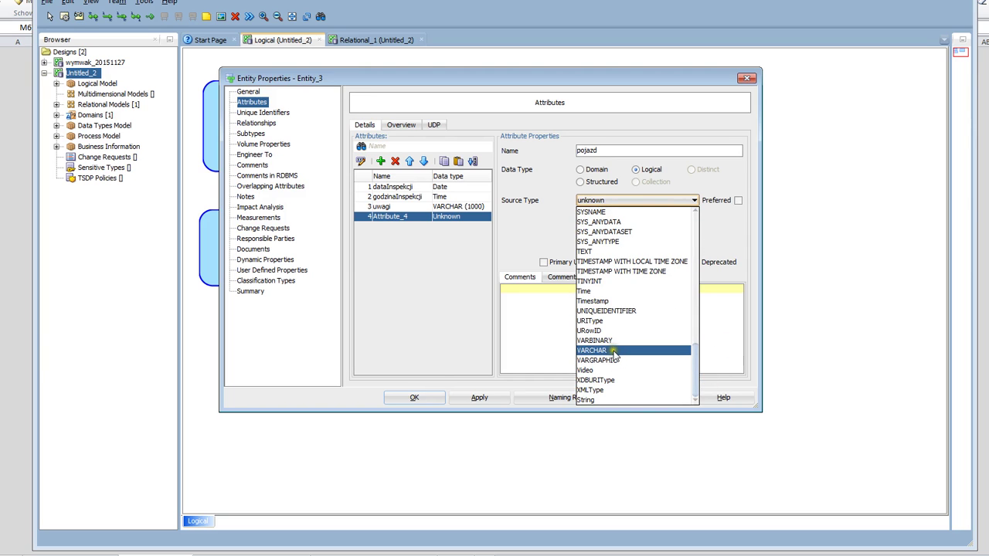
left_click(614, 351)
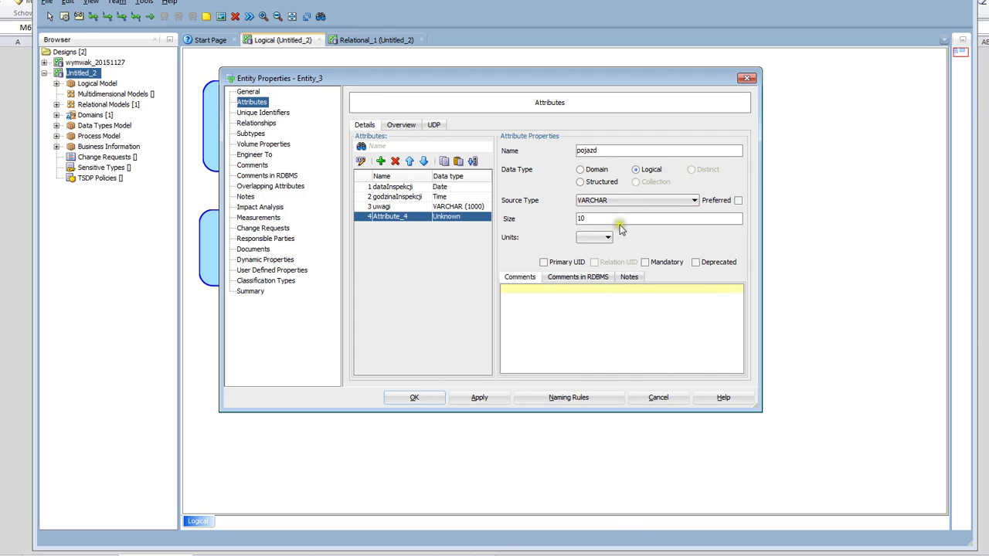
left_click(415, 398)
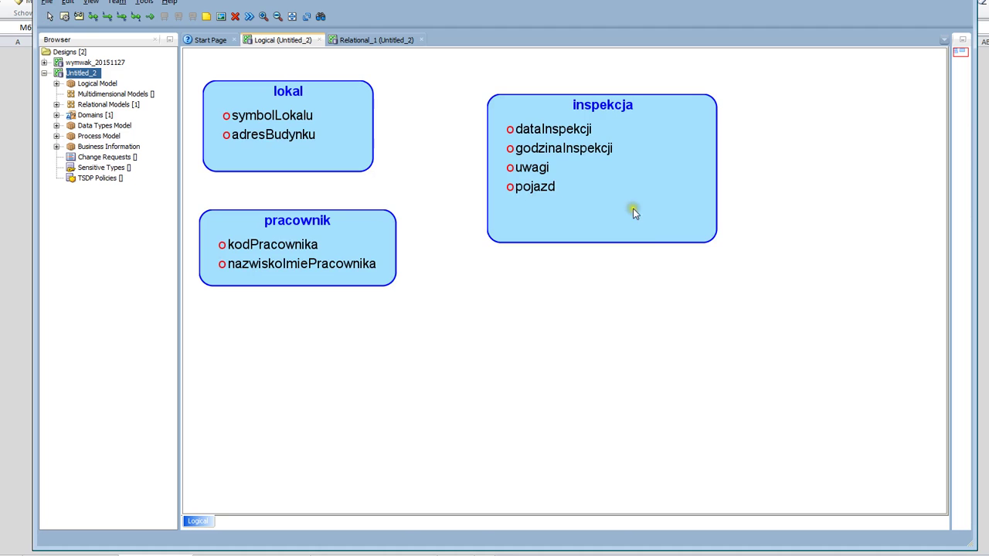
- Move the inspekcja entity farther right to align its top with lokal, and stretch its box down to about pracownik's lower edge
left_click_drag(641, 211, 702, 197)
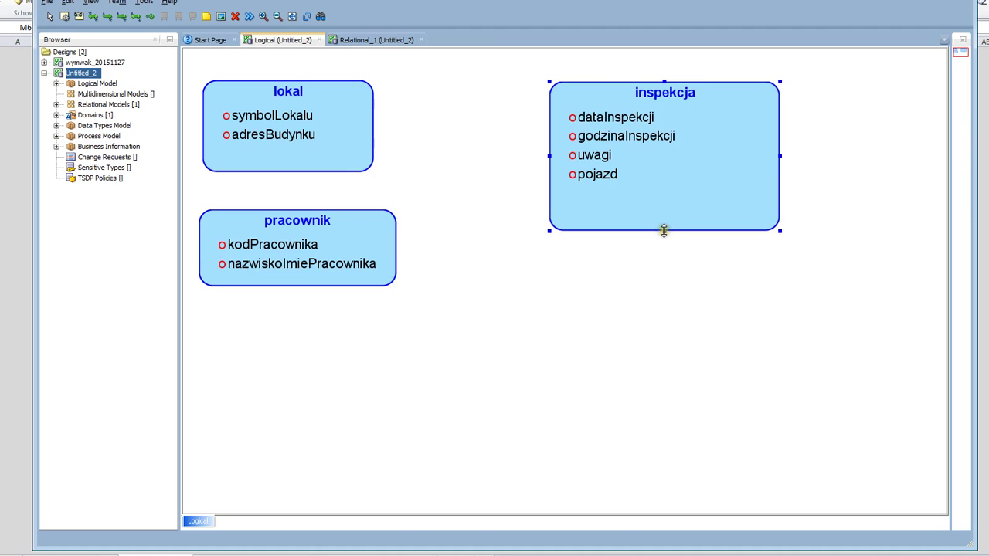
left_click_drag(666, 232, 680, 303)
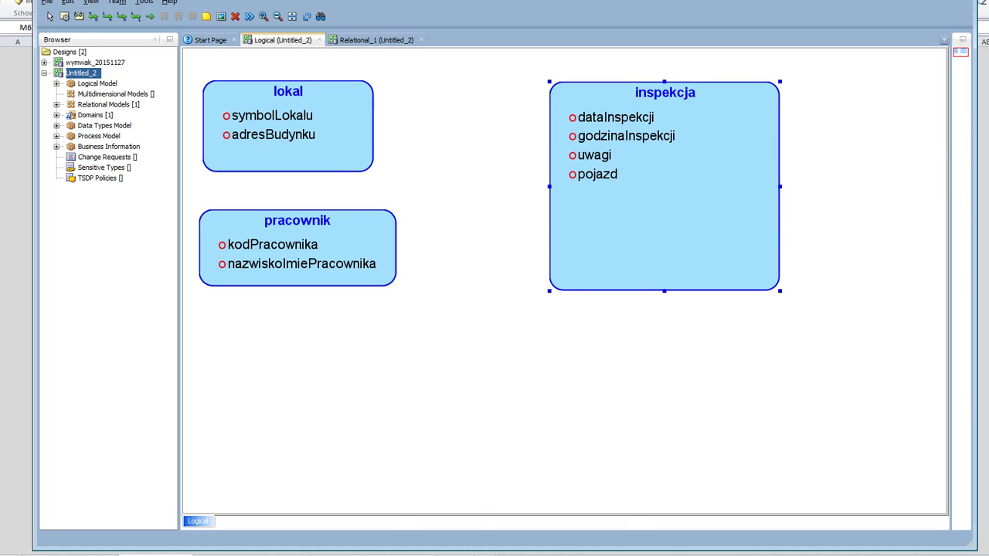
- Switch to the analysis worksheet in Excel and enter the label "ZWIĄZKI:" in cell D73, below the INSPEKCJA box
key("alt+Tab")
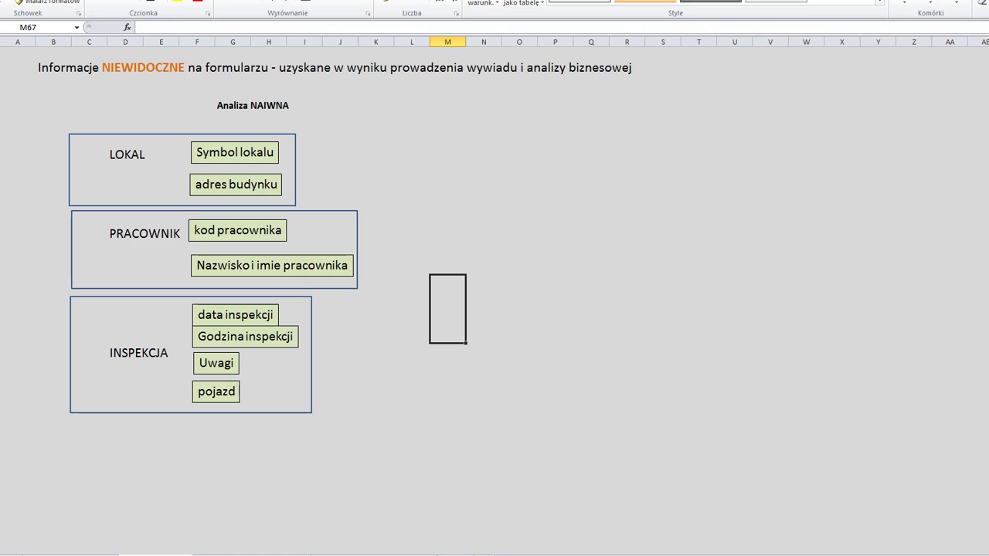
left_click(114, 436)
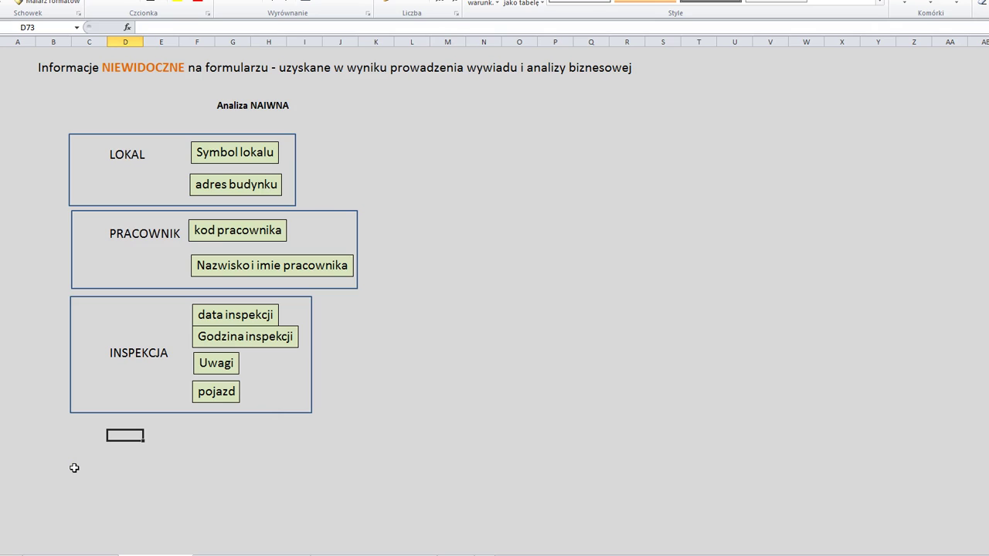
type("ZWIĄZKI:")
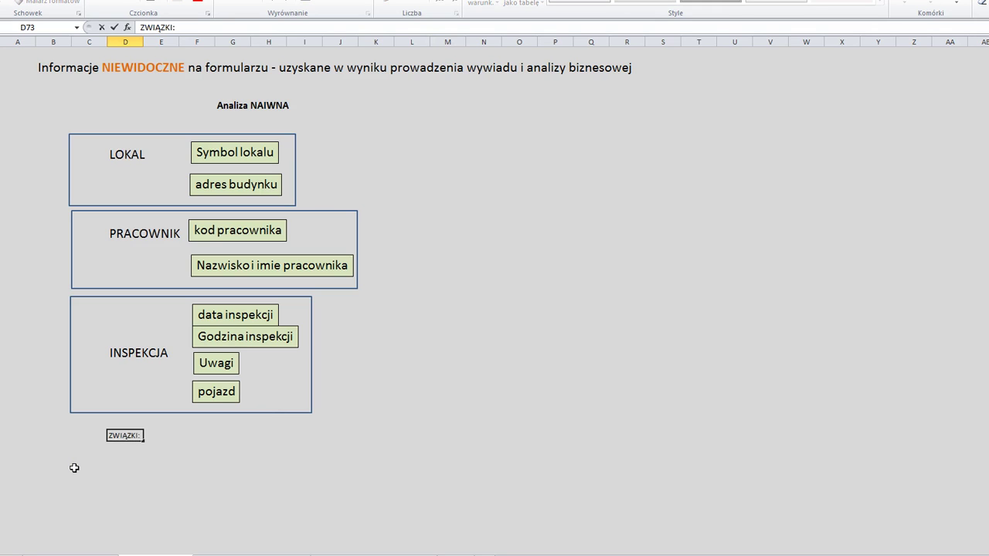
left_click(204, 438)
left_click(230, 437)
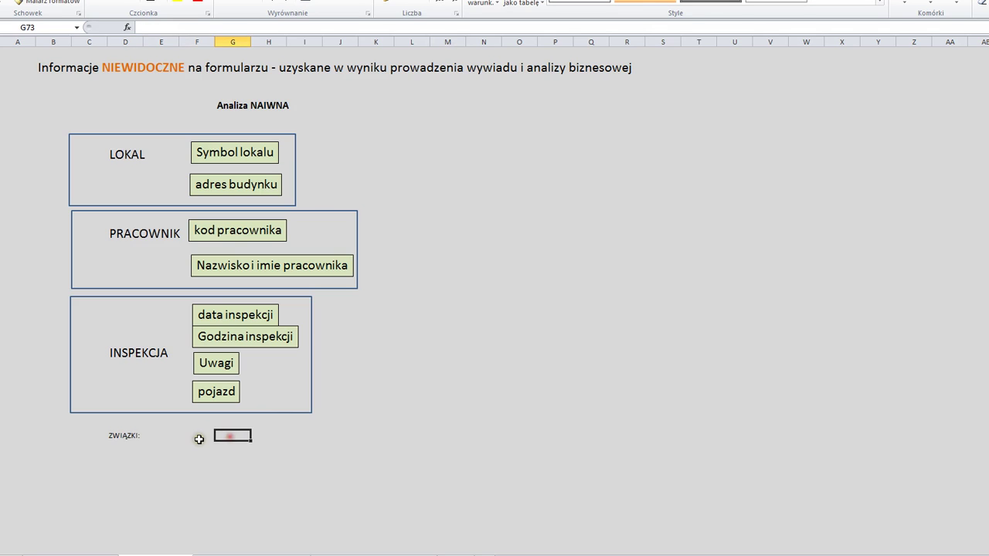
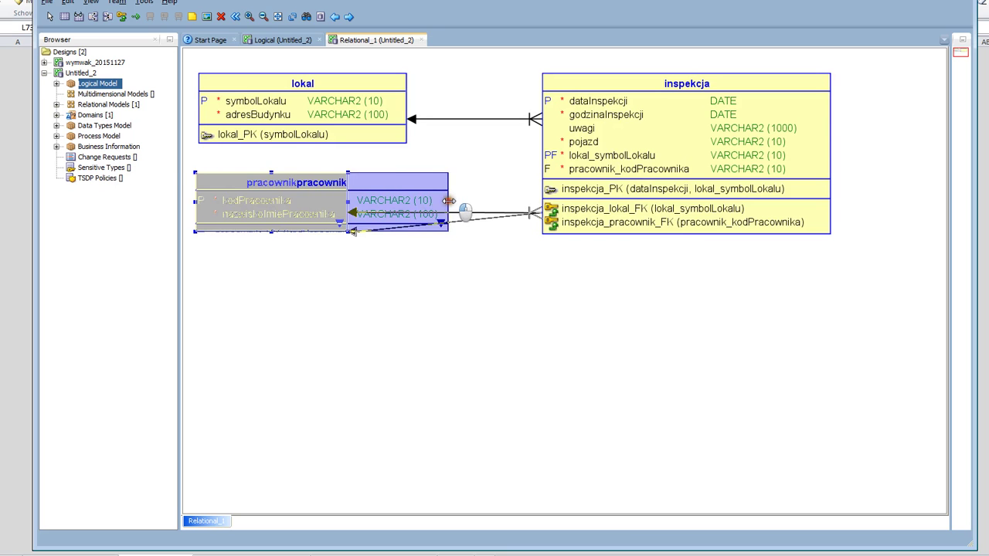
- Stretch the pracownik table's box downward in the relational diagram so that its primary key row fits inside
left_click_drag(324, 232, 340, 255)
left_click(421, 381)
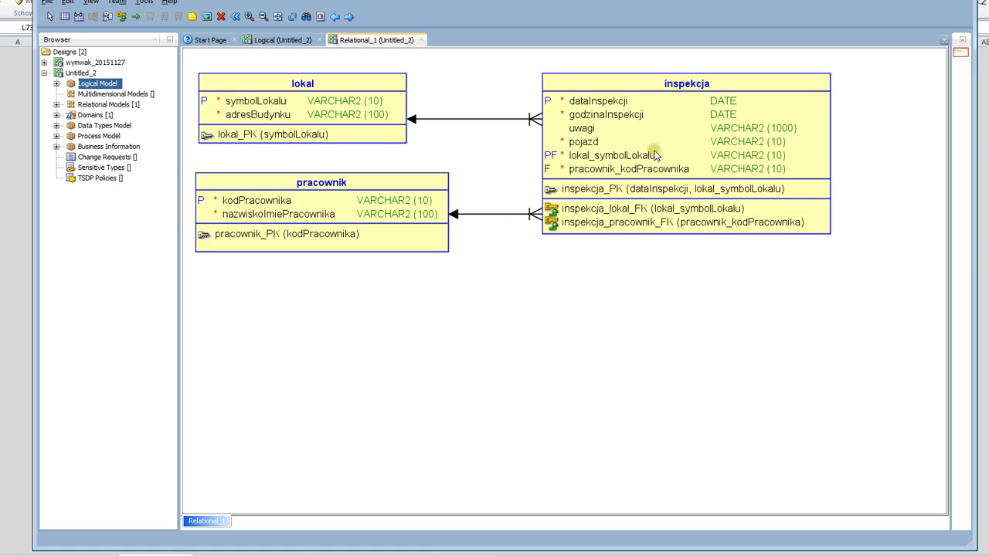
left_click(673, 135)
- Switch to the Excel worksheet and review the business constraints, highlighting rule 4 on the employee code and rule 5 on the combined name field
left_click(280, 523)
key("alt+Tab")
scroll(285, 428, "up", 1)
scroll(285, 429, "down", 10)
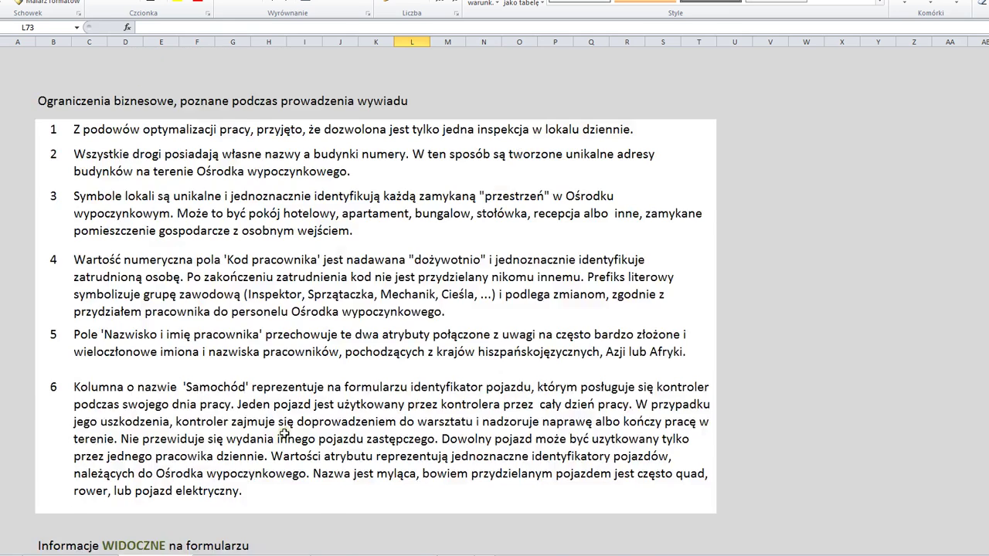
scroll(284, 434, "up", 4)
scroll(285, 435, "down", 5)
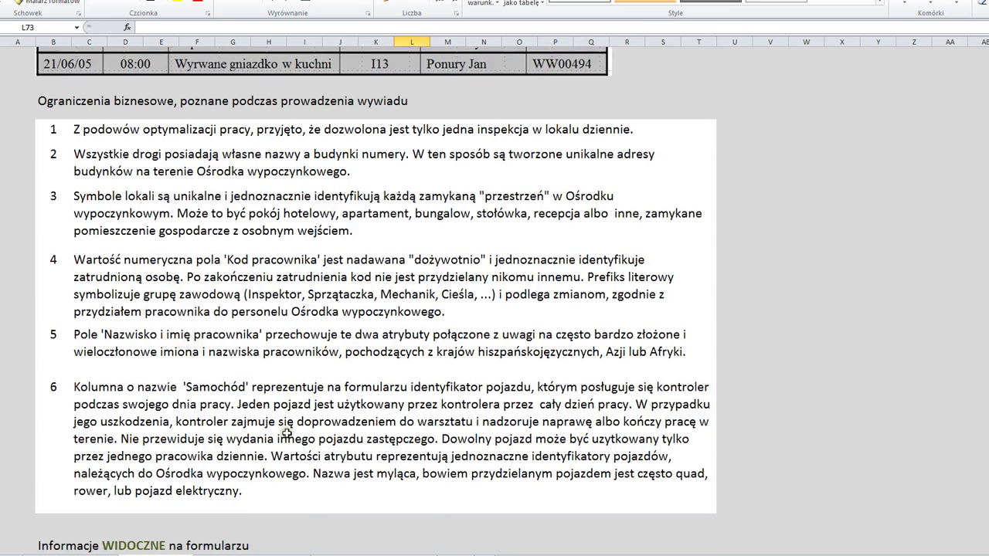
scroll(244, 339, "up", 1)
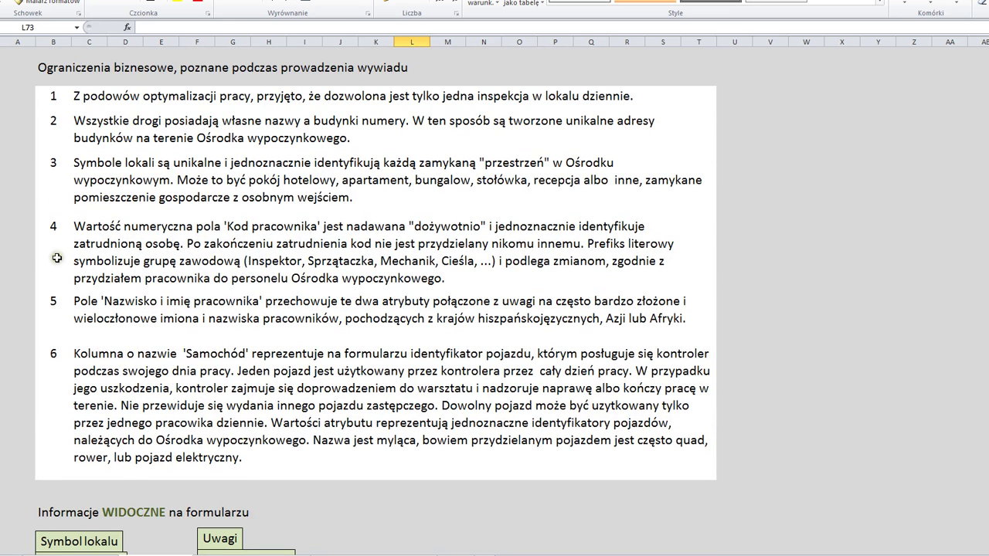
left_click(4, 255)
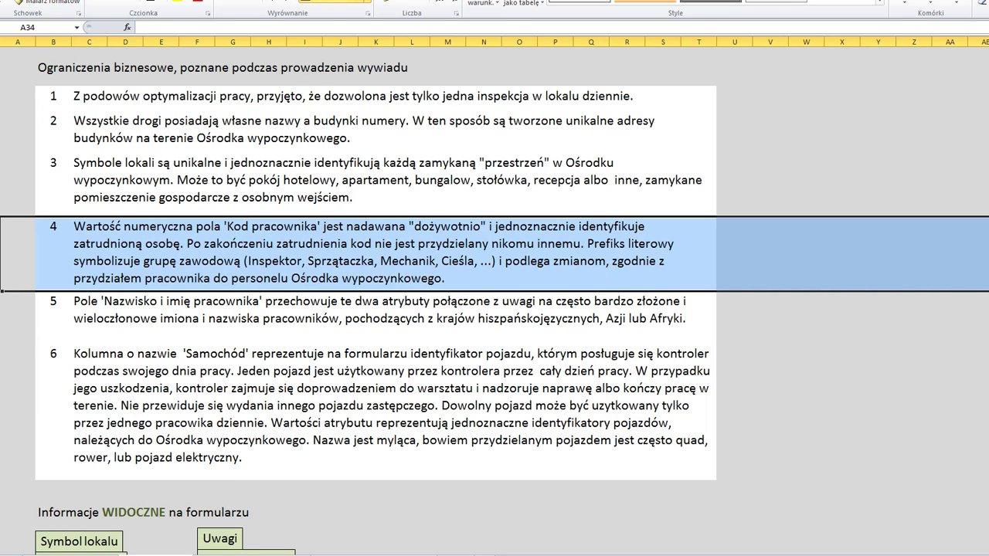
left_click(154, 305)
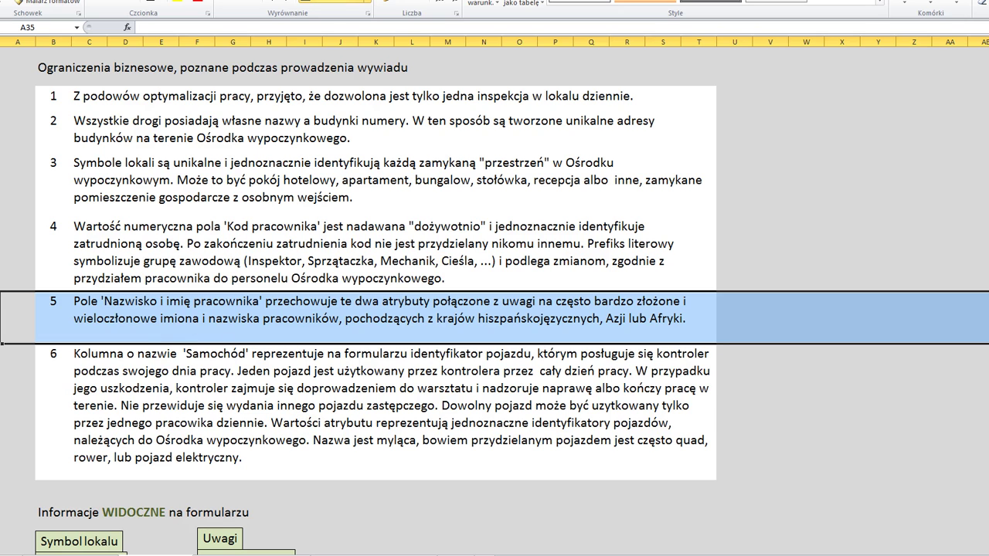
- Back in Data Modeler, add a nazwiskoPracownika column of logical type VARCHAR with size 50 to the pracownik table
key("alt+Tab")
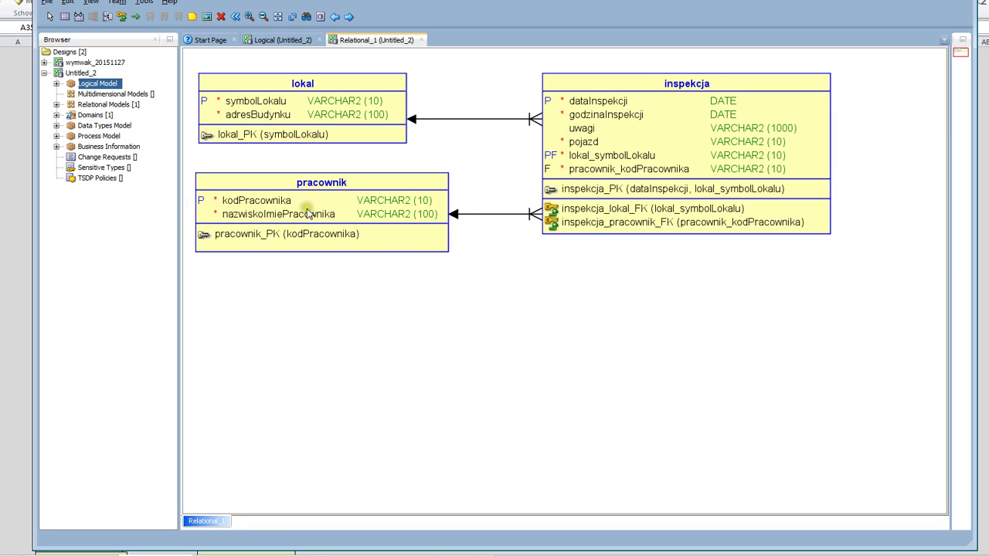
left_click(337, 213)
double_click(341, 211)
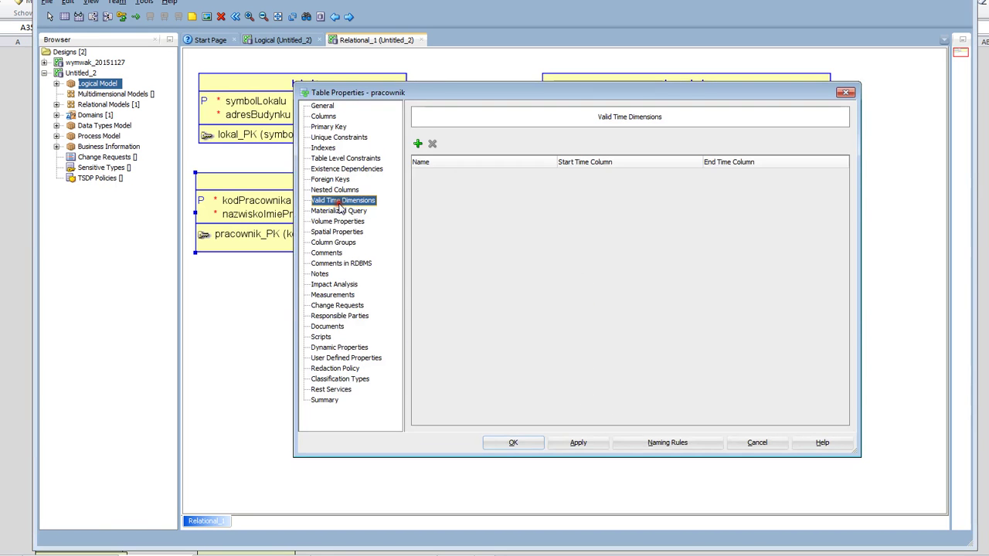
left_click(324, 116)
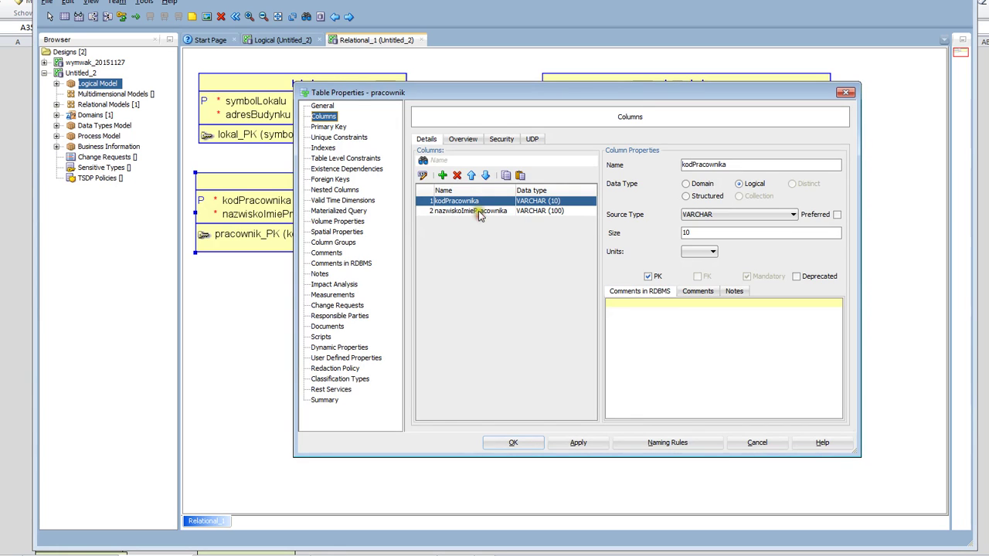
left_click(452, 211)
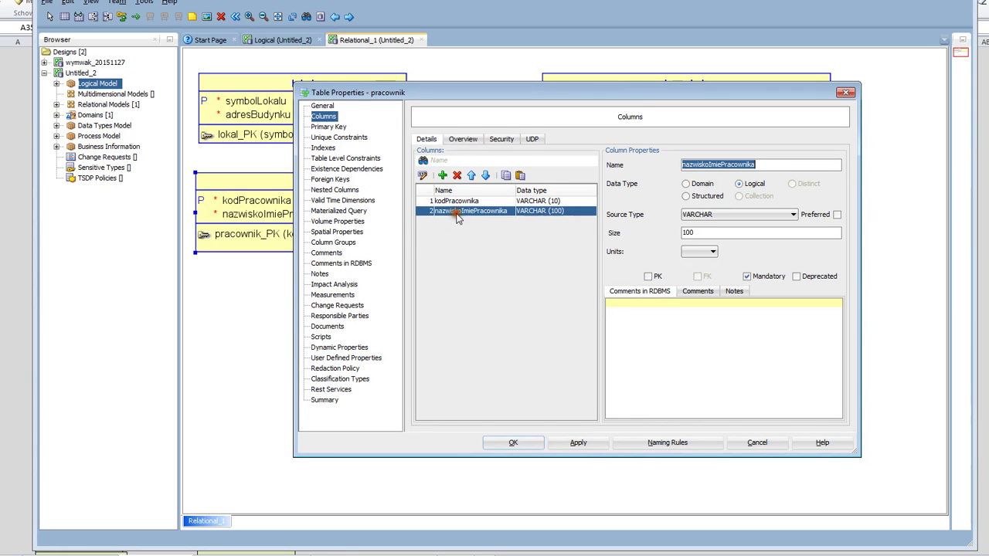
left_click(443, 175)
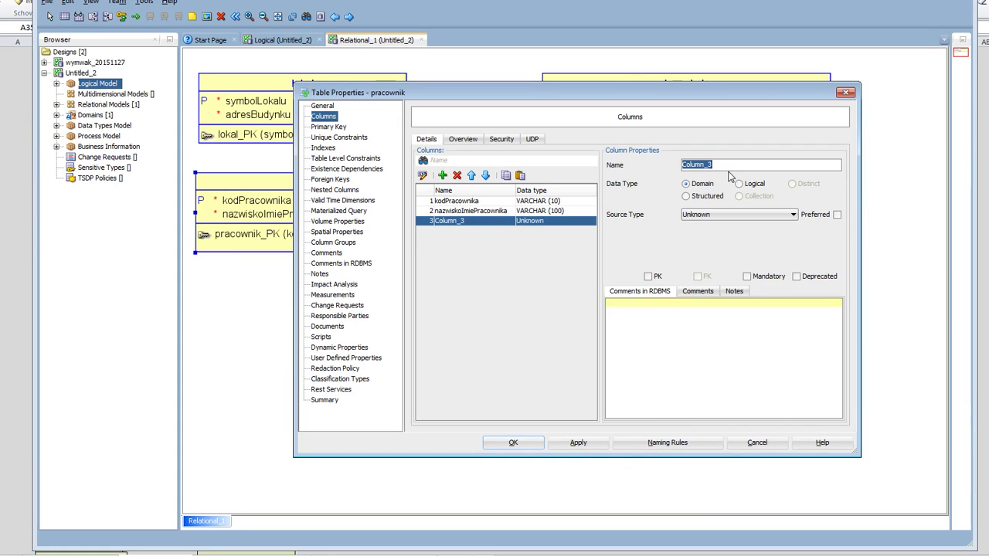
type("na")
left_click(739, 184)
left_click(791, 216)
left_click_drag(800, 247, 800, 383)
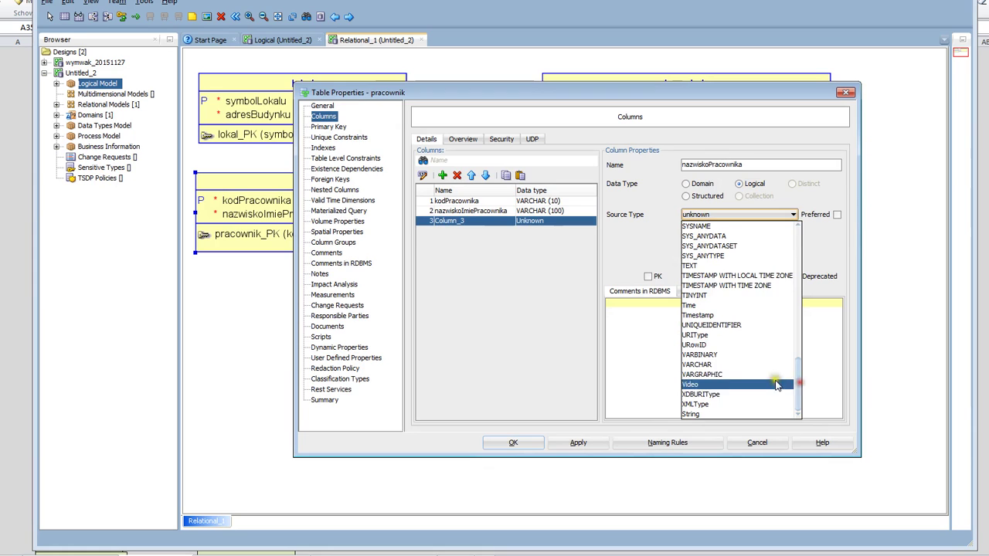
left_click(719, 365)
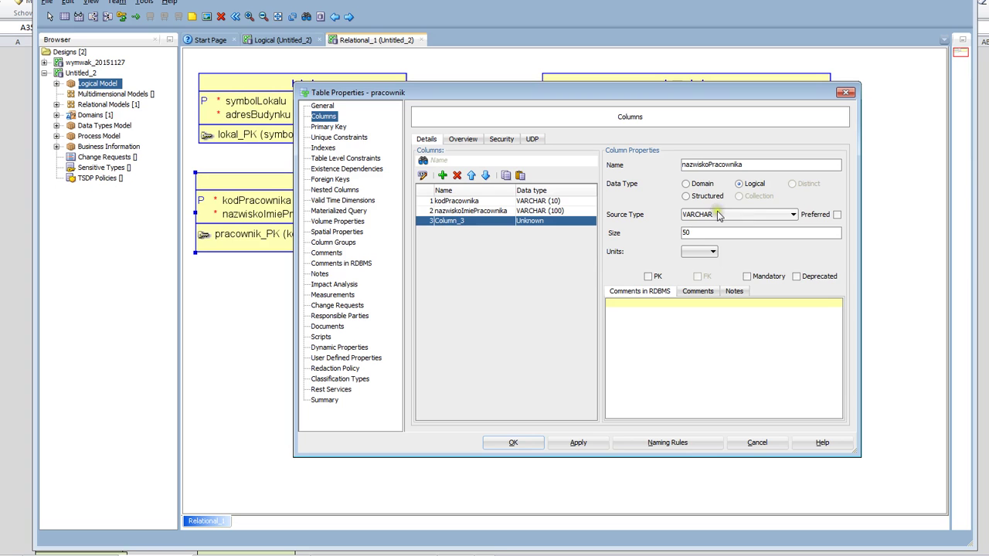
left_click(510, 442)
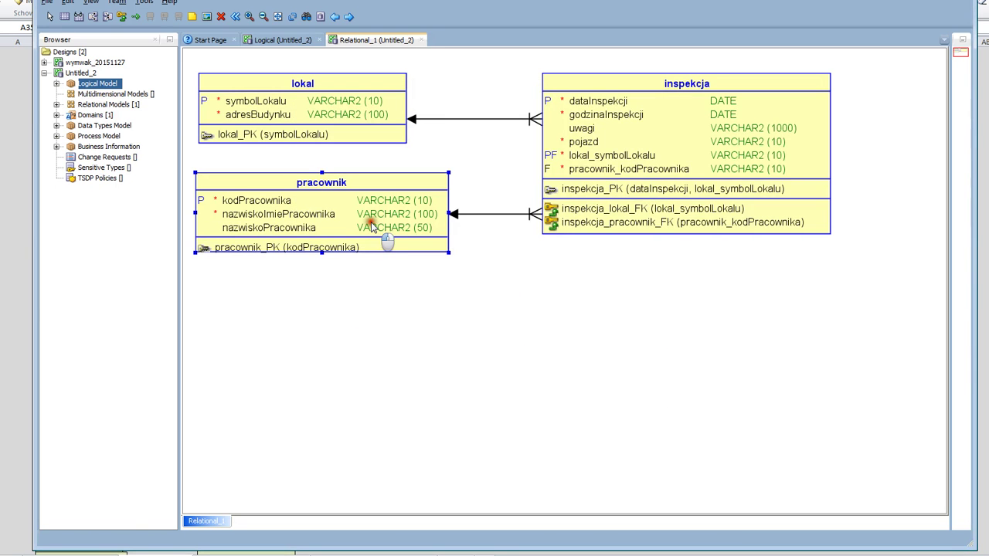
- Rename the pracownik table's nazwiskoImiePracownika column as ImiePracownika and set its size to 50
double_click(383, 238)
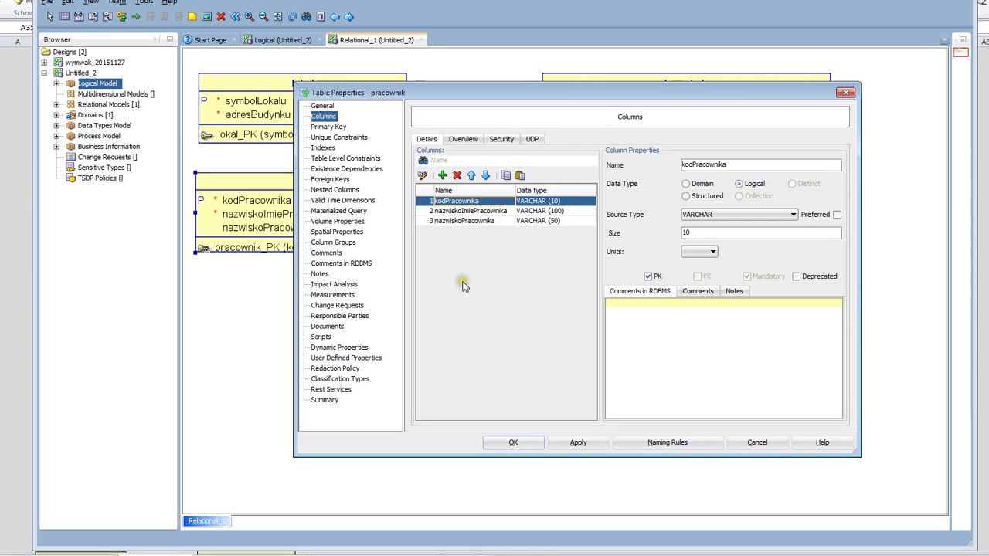
left_click(476, 211)
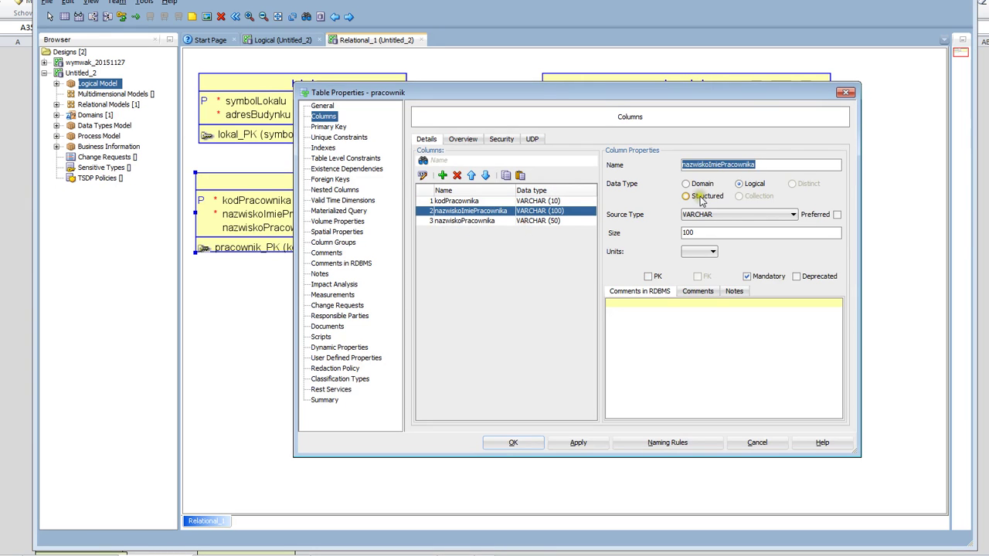
left_click(717, 165)
left_click_drag(717, 165, 723, 169)
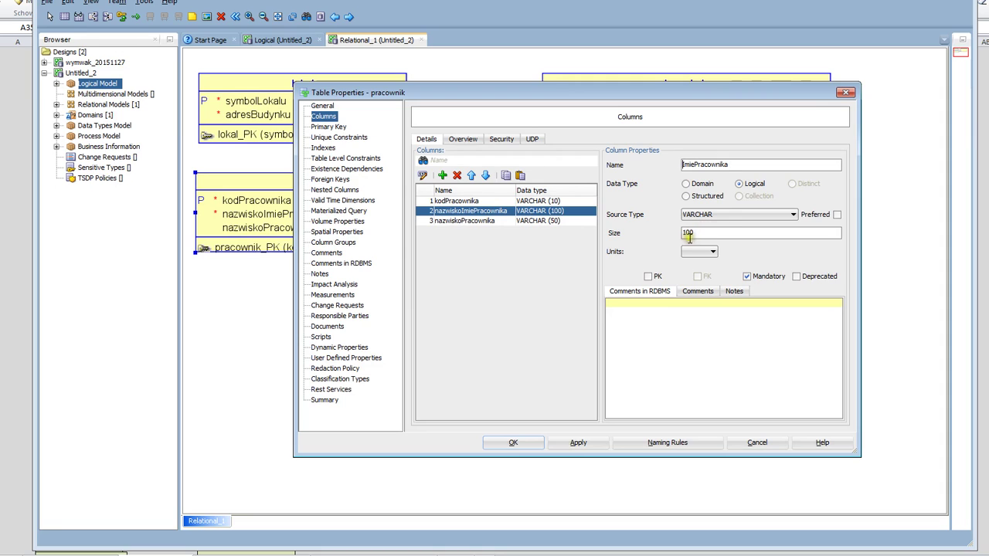
left_click_drag(740, 239, 638, 238)
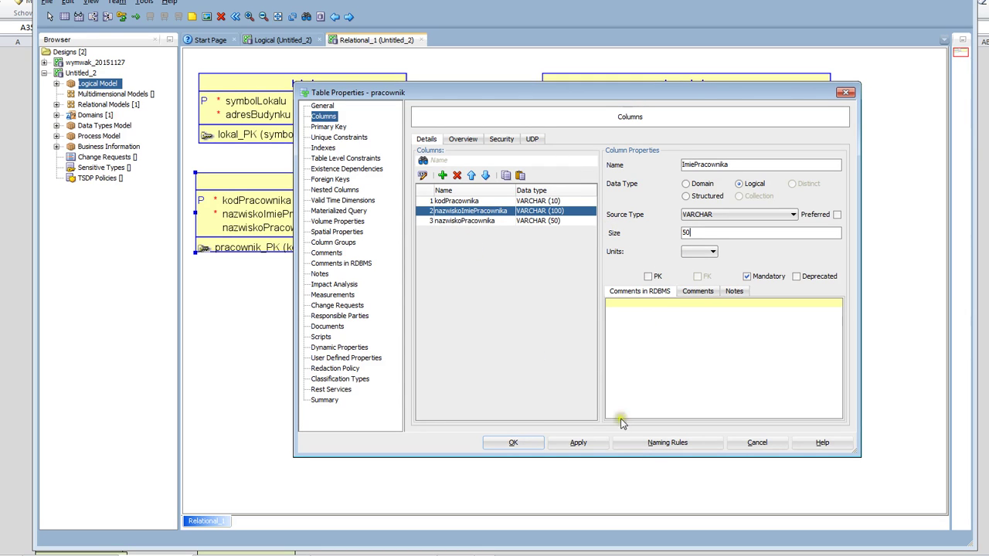
left_click(579, 442)
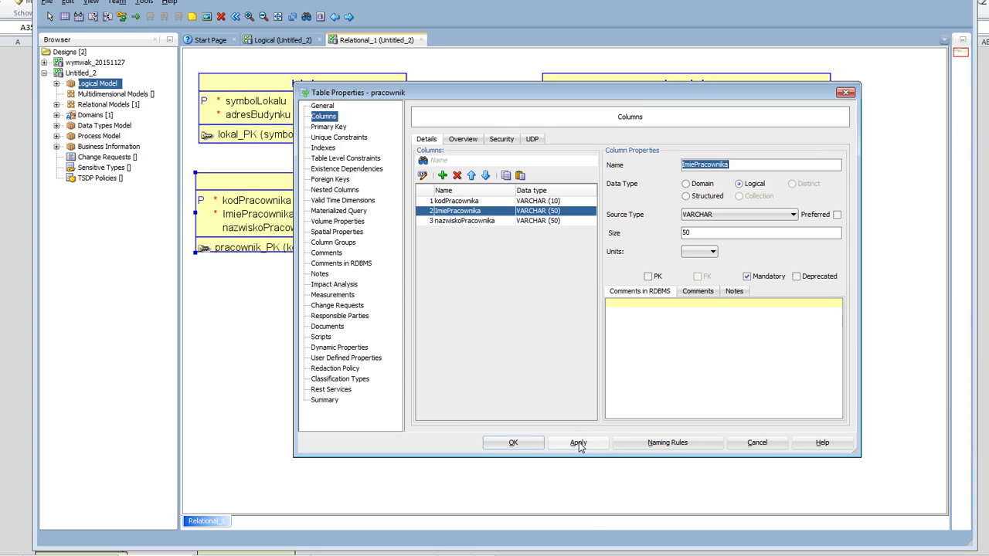
left_click(514, 442)
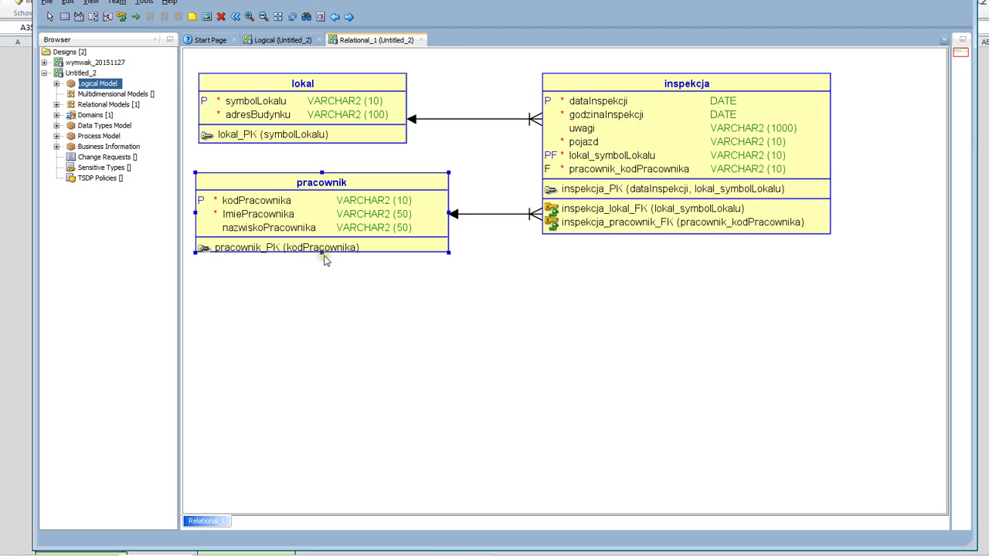
- Extend the pracownik table's box slightly downward around its key row, and capture the three-table relational diagram with the Snipping Tool
mouse_move(323, 256)
left_mouse_down()
mouse_move(330, 269)
mouse_move(325, 261)
left_mouse_up()
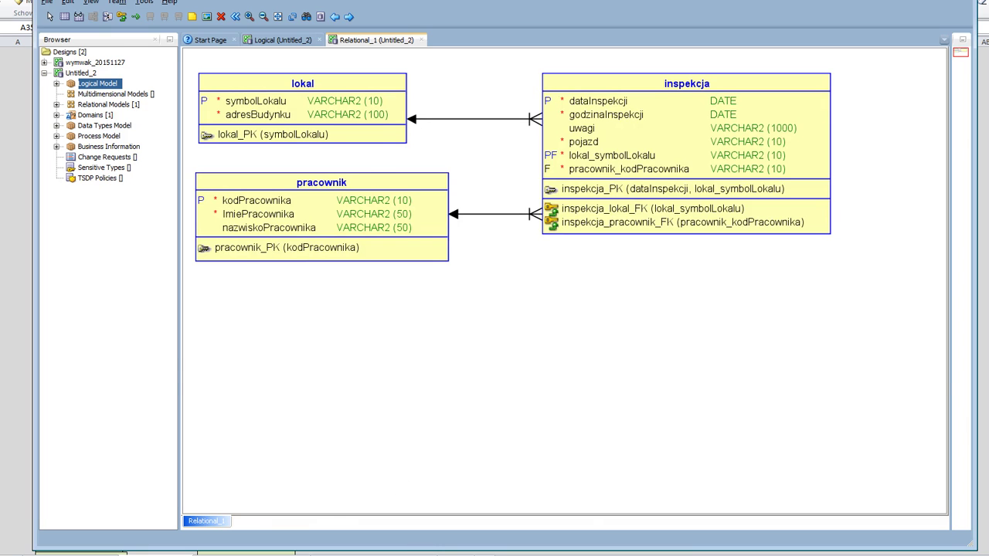
key("alt+Tab")
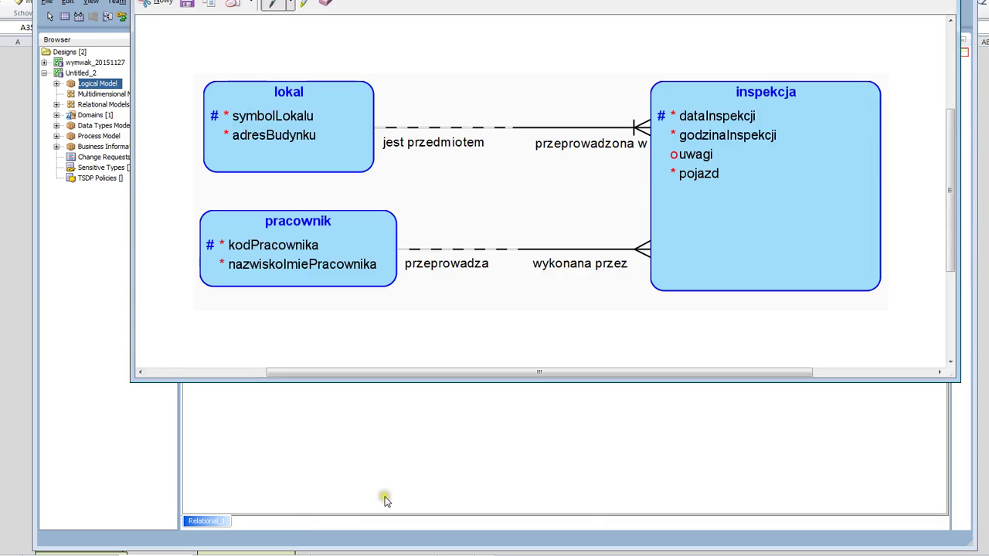
left_click(158, 6)
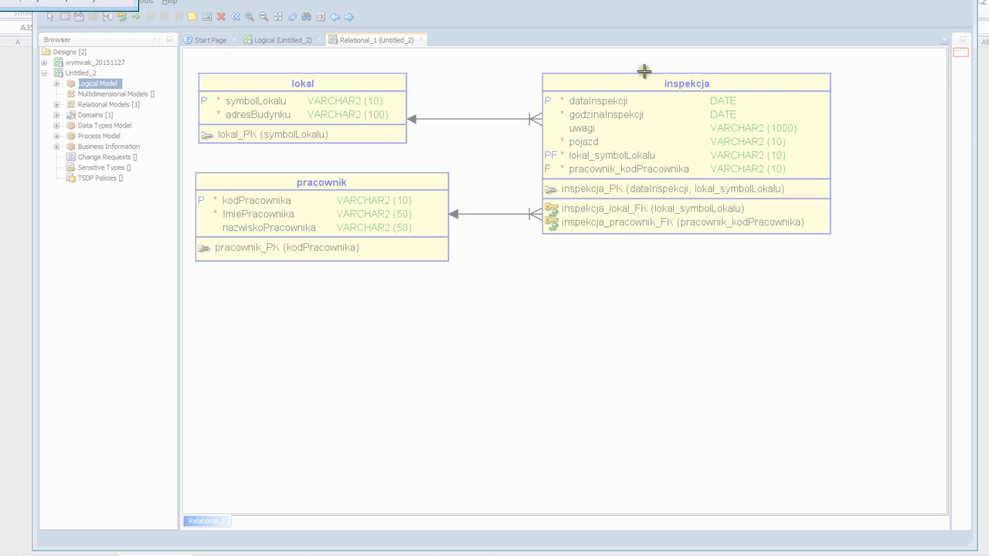
left_click_drag(839, 69, 193, 268)
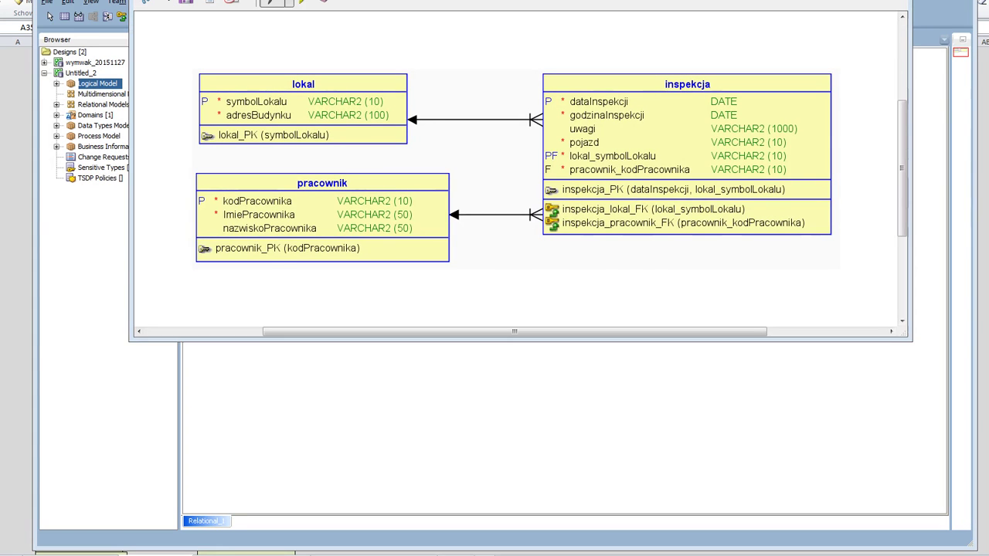
- Switch to the Excel worksheet and paste the captured relational diagram below the logical entity diagram
key("alt+Tab")
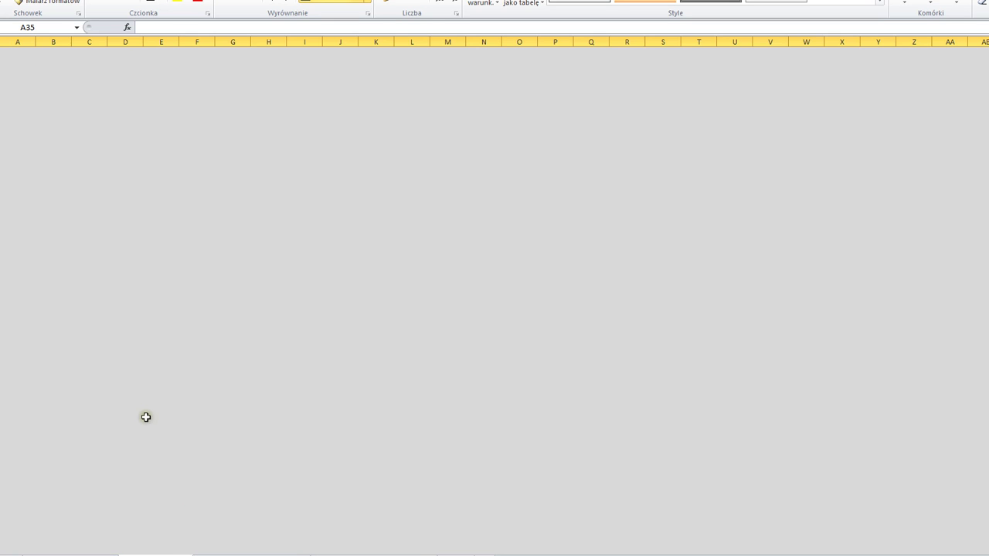
key("ctrl+v")
left_click(49, 230)
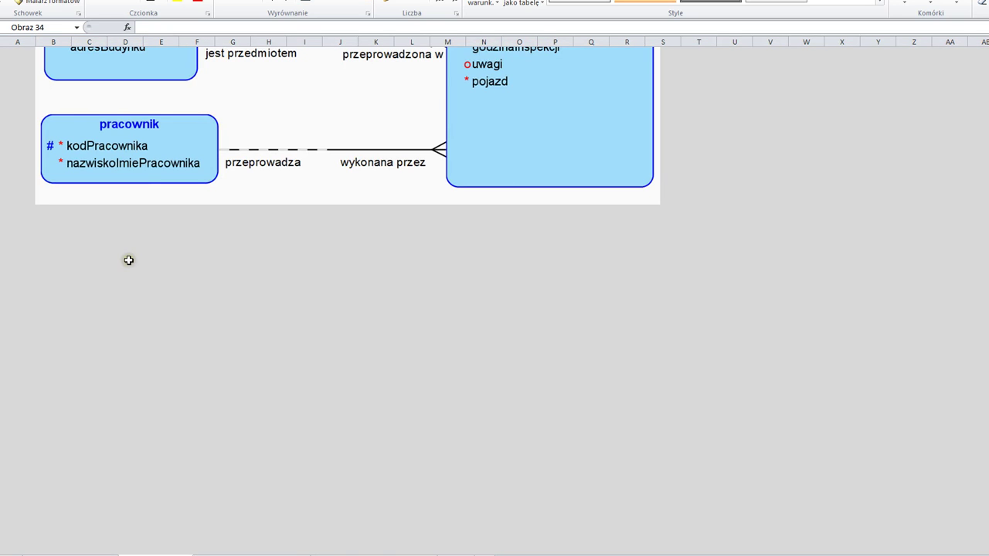
key("ctrl+v")
left_click(771, 194)
scroll(776, 193, "up", 4)
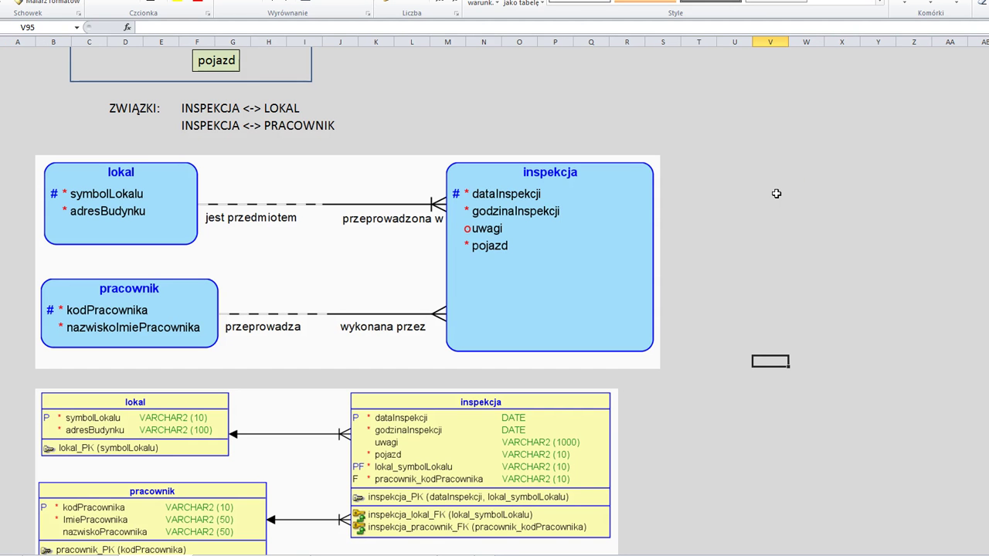